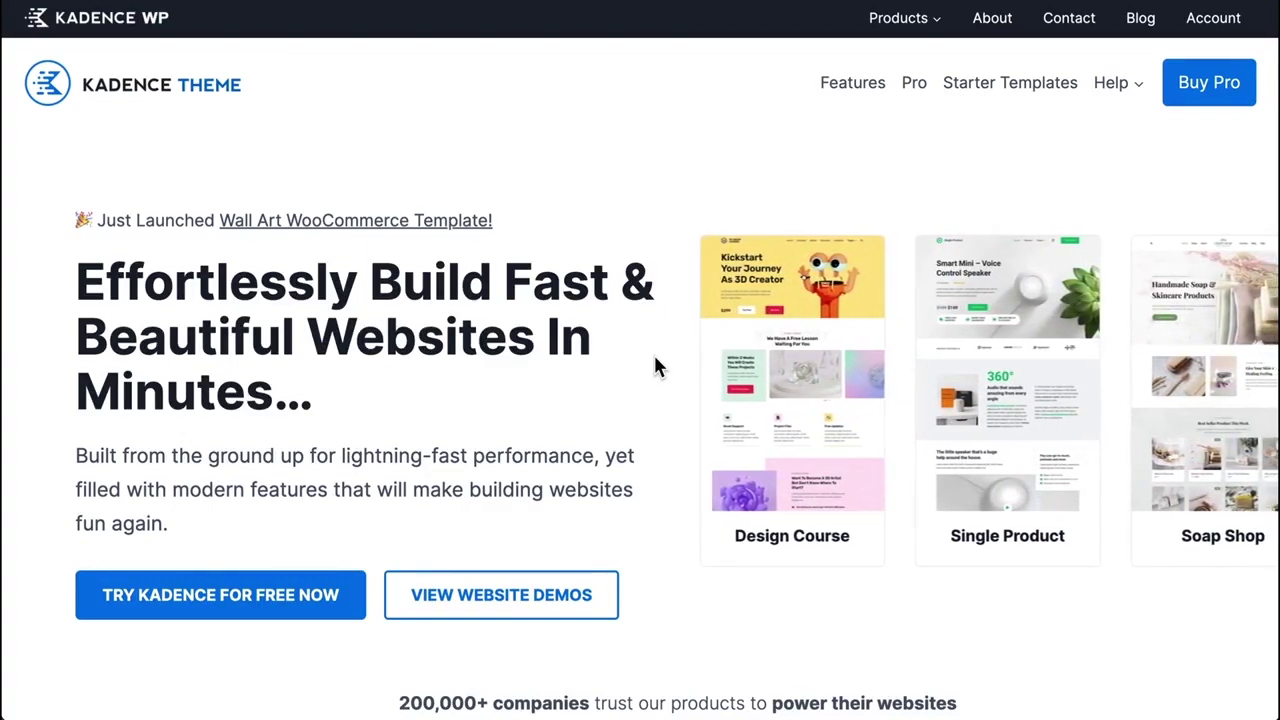
# Open the Kadence Starter Templates gallery and browse down to Leather Shop, The Gardener and SEO Skills.
pyautogui.click(1015, 90)
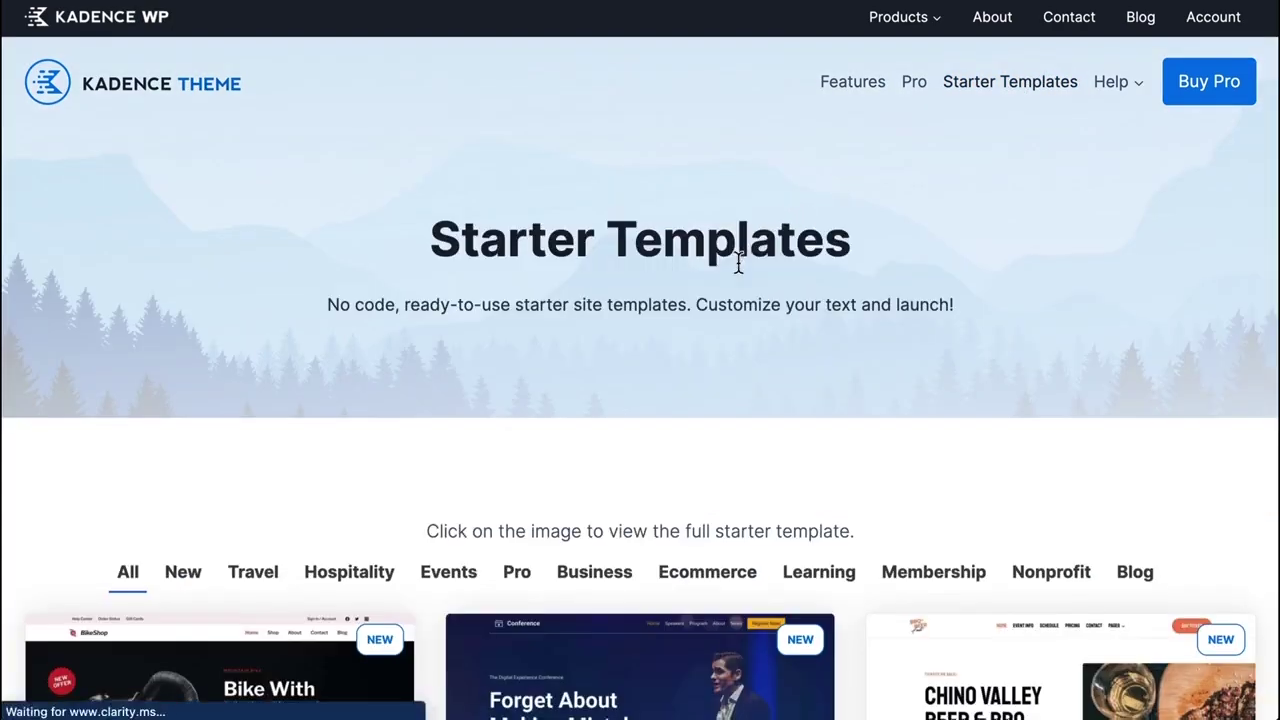
pyautogui.scroll(-9, 737, 263)
pyautogui.scroll(-15, 740, 272)
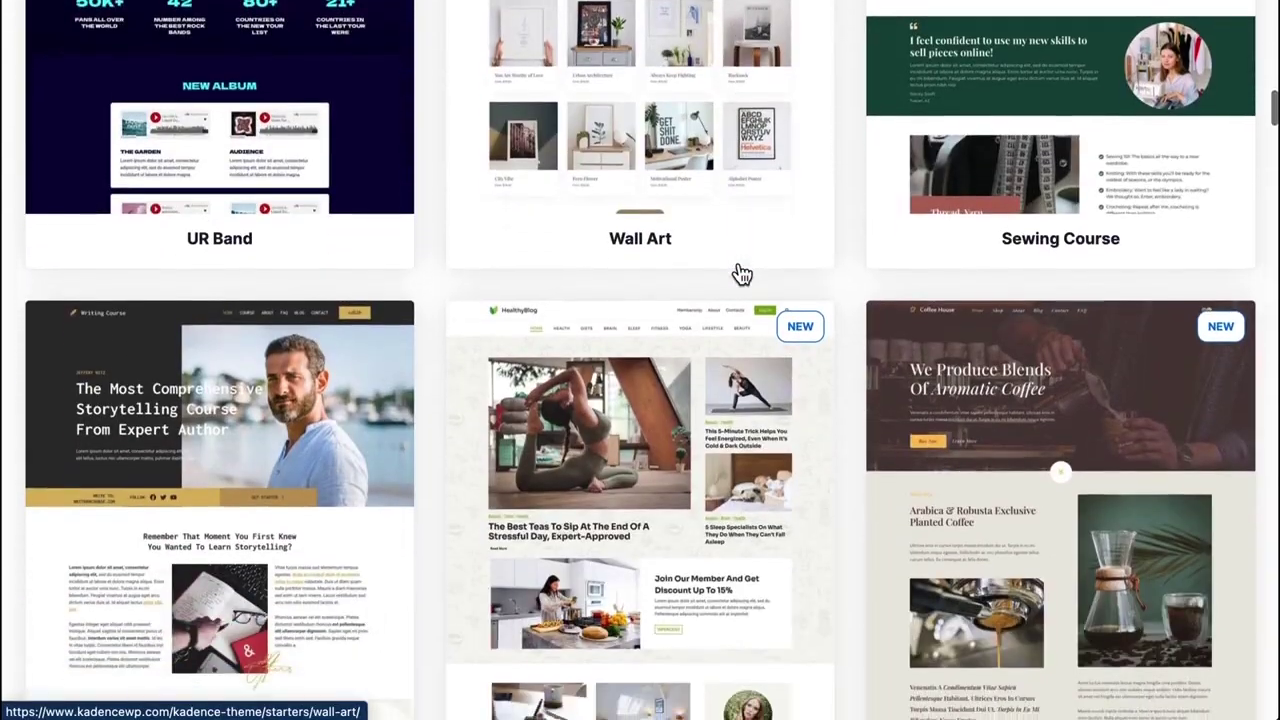
pyautogui.scroll(-15, 740, 272)
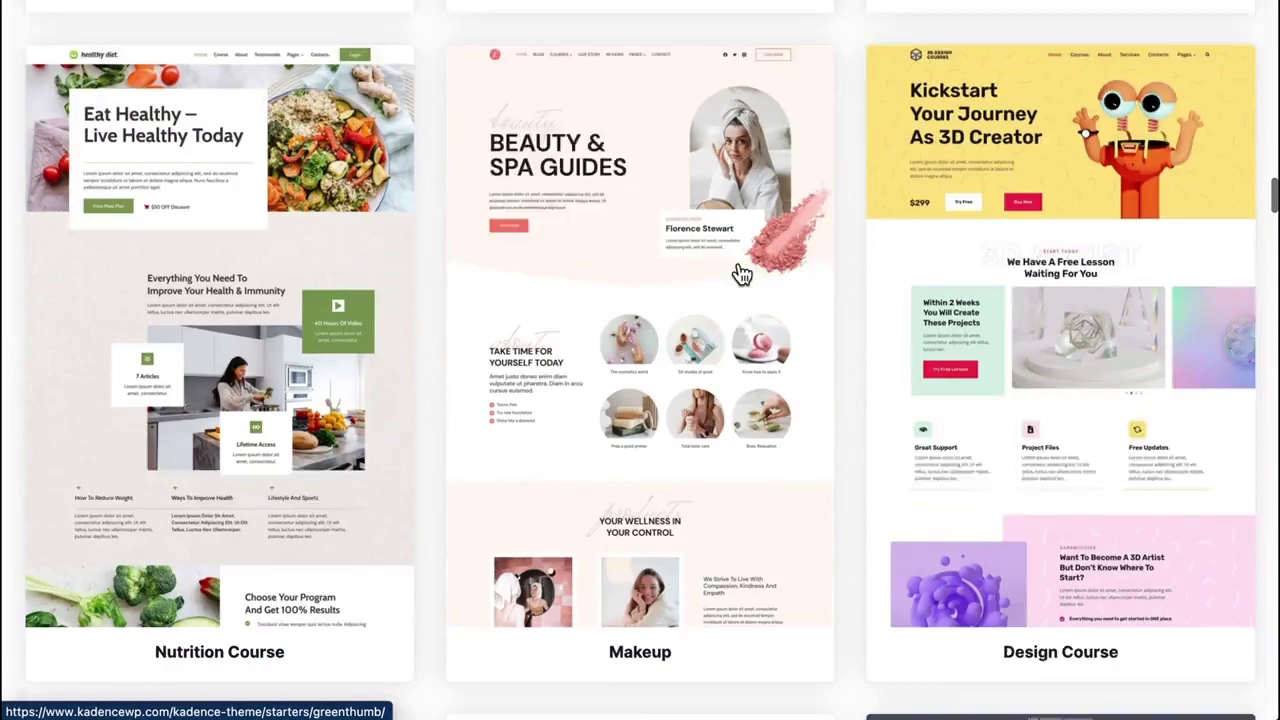
pyautogui.scroll(-15, 740, 272)
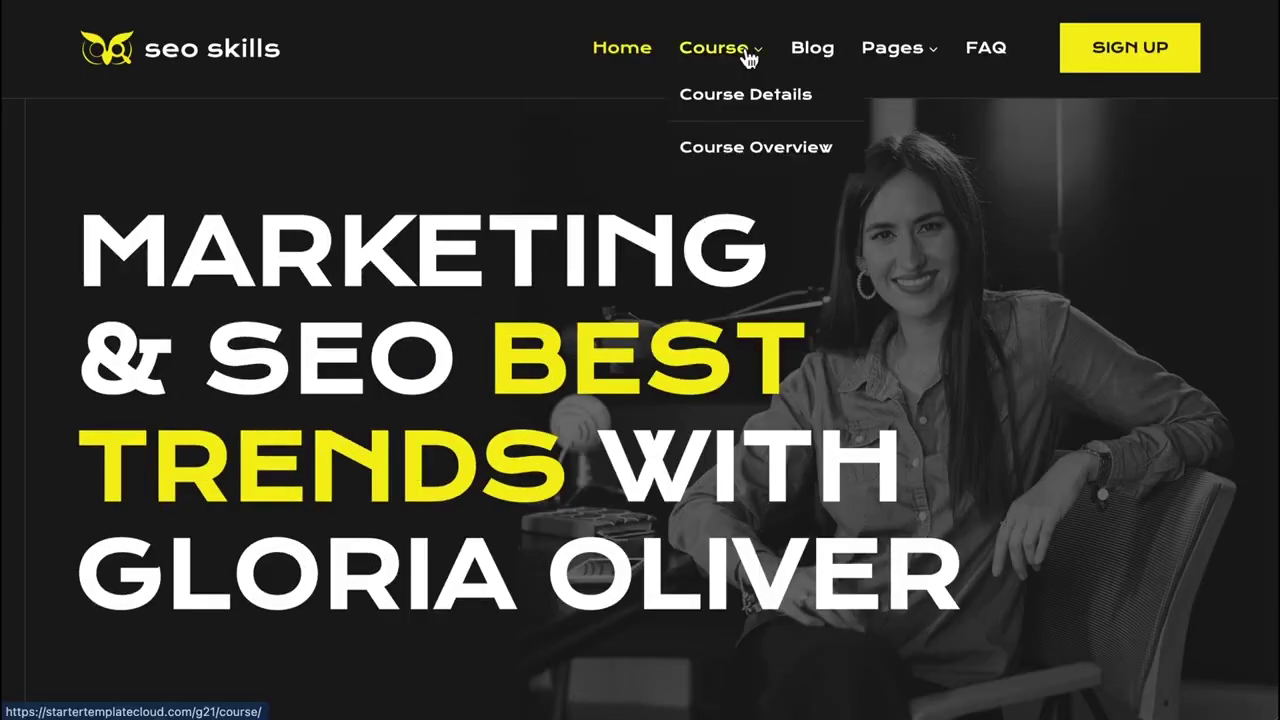
# View the SEO Skills demo's Course Details page, scrolling through its content.
pyautogui.click(700, 96)
pyautogui.scroll(-9, 501, 396)
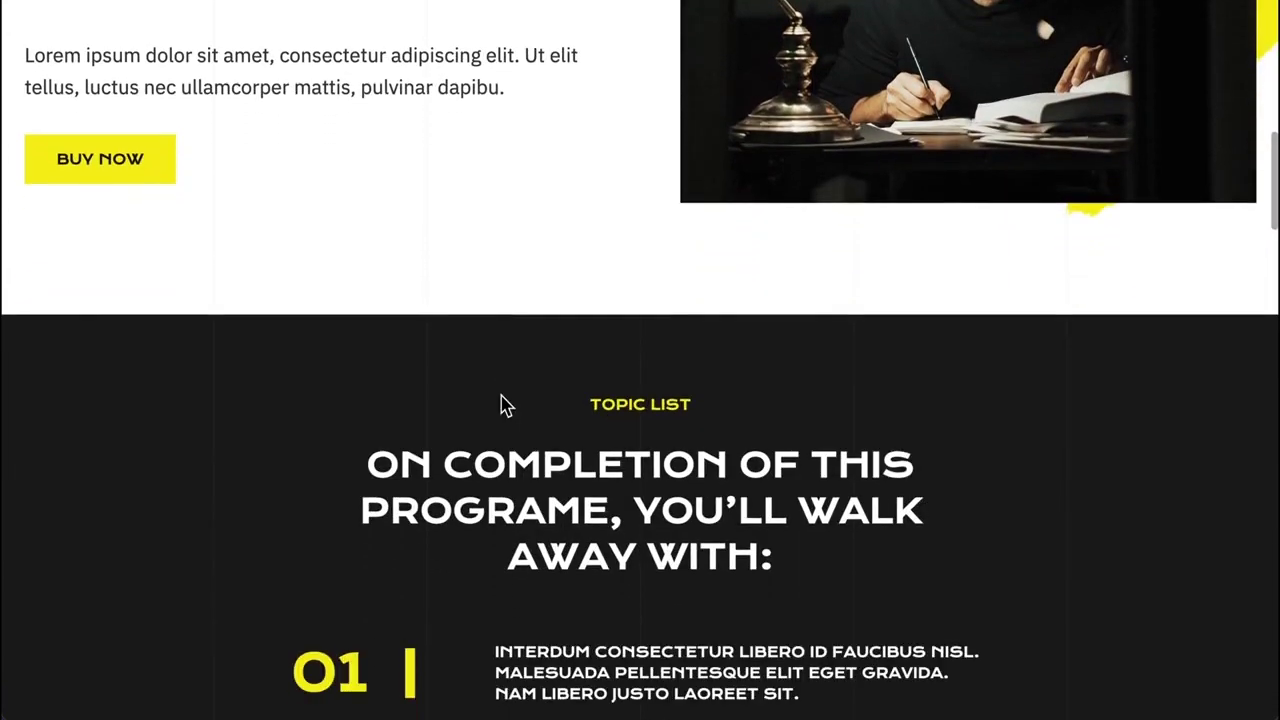
pyautogui.scroll(5, 500, 400)
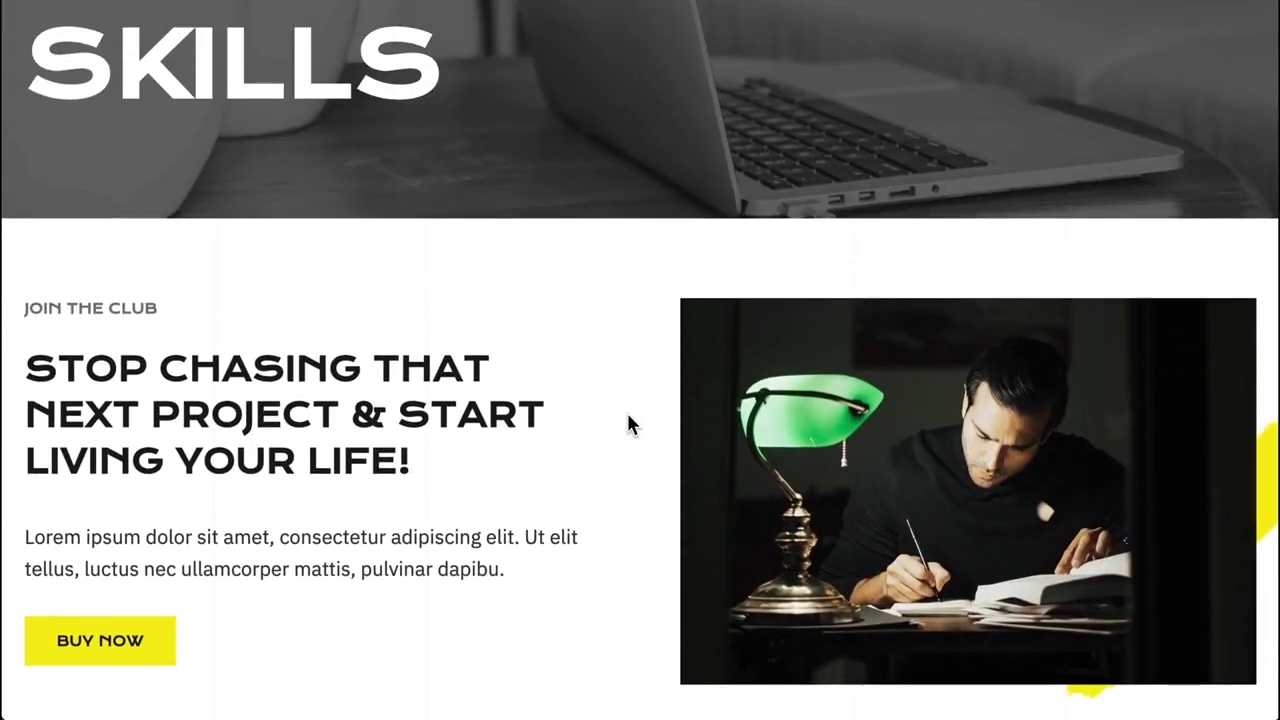
pyautogui.scroll(4, 626, 410)
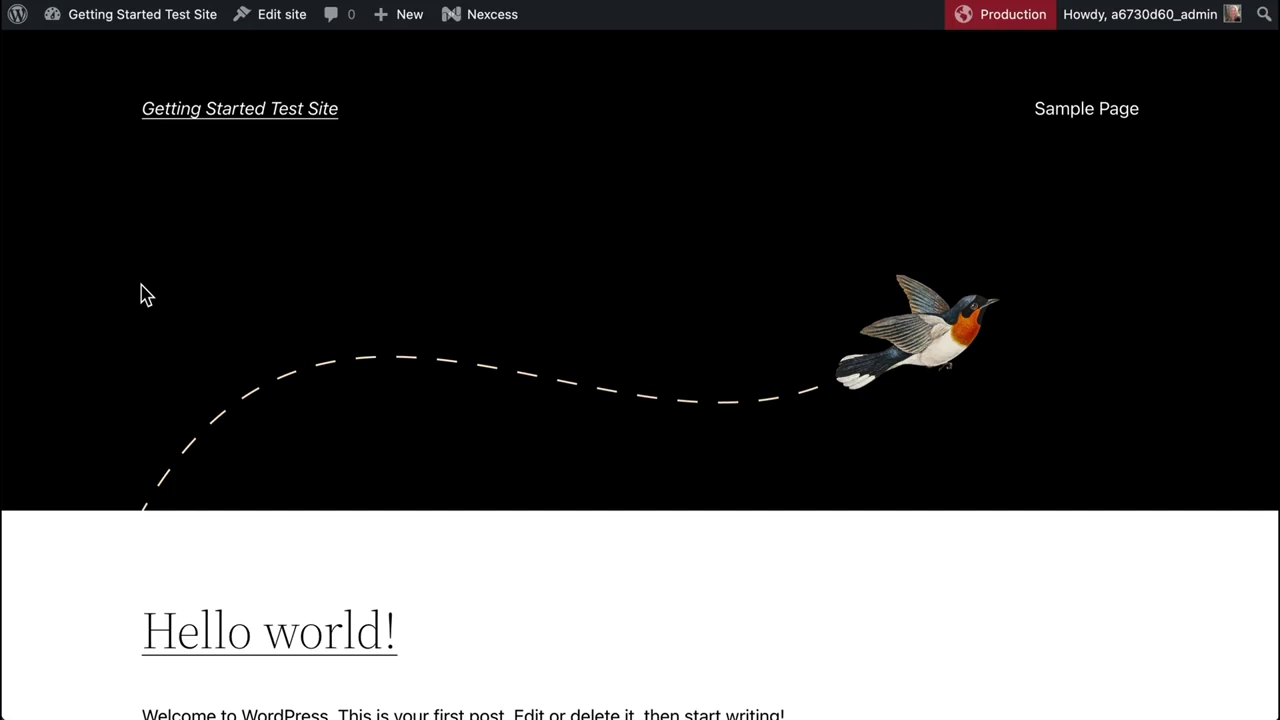
# Install and activate the Kadence theme from Appearance > Themes > Add New.
pyautogui.moveTo(122, 27)
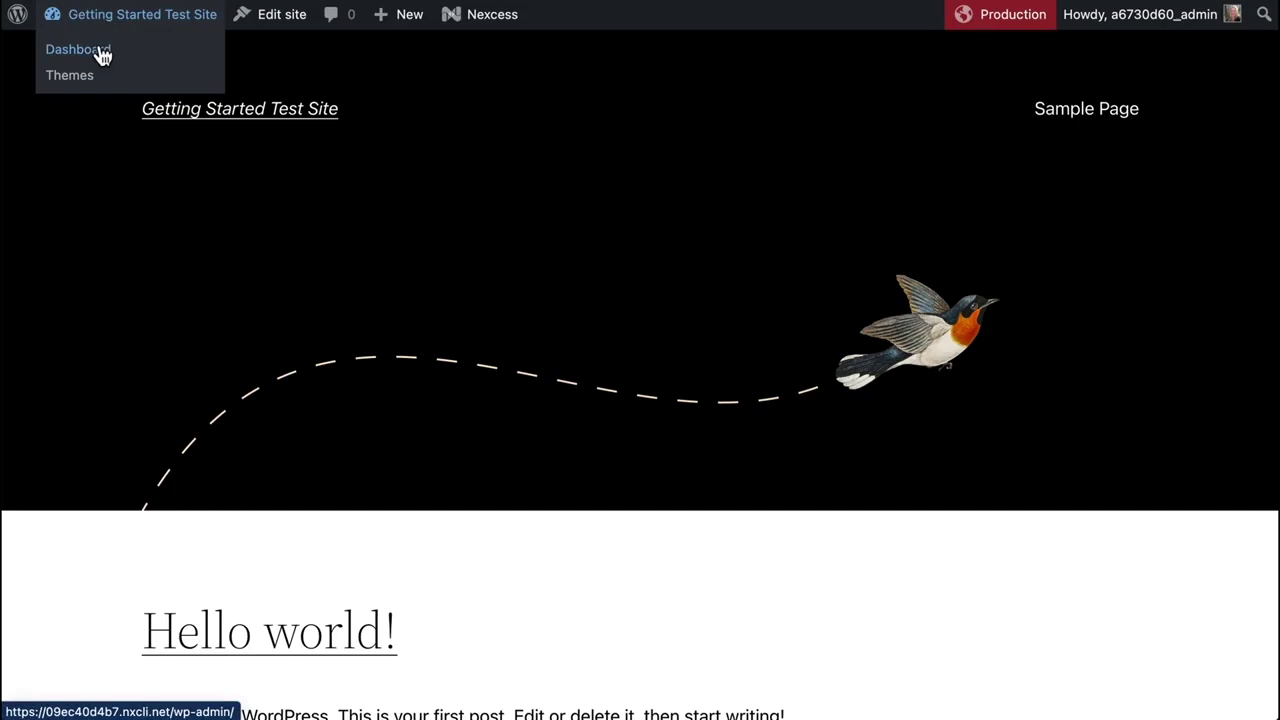
pyautogui.click(98, 58)
pyautogui.moveTo(117, 363)
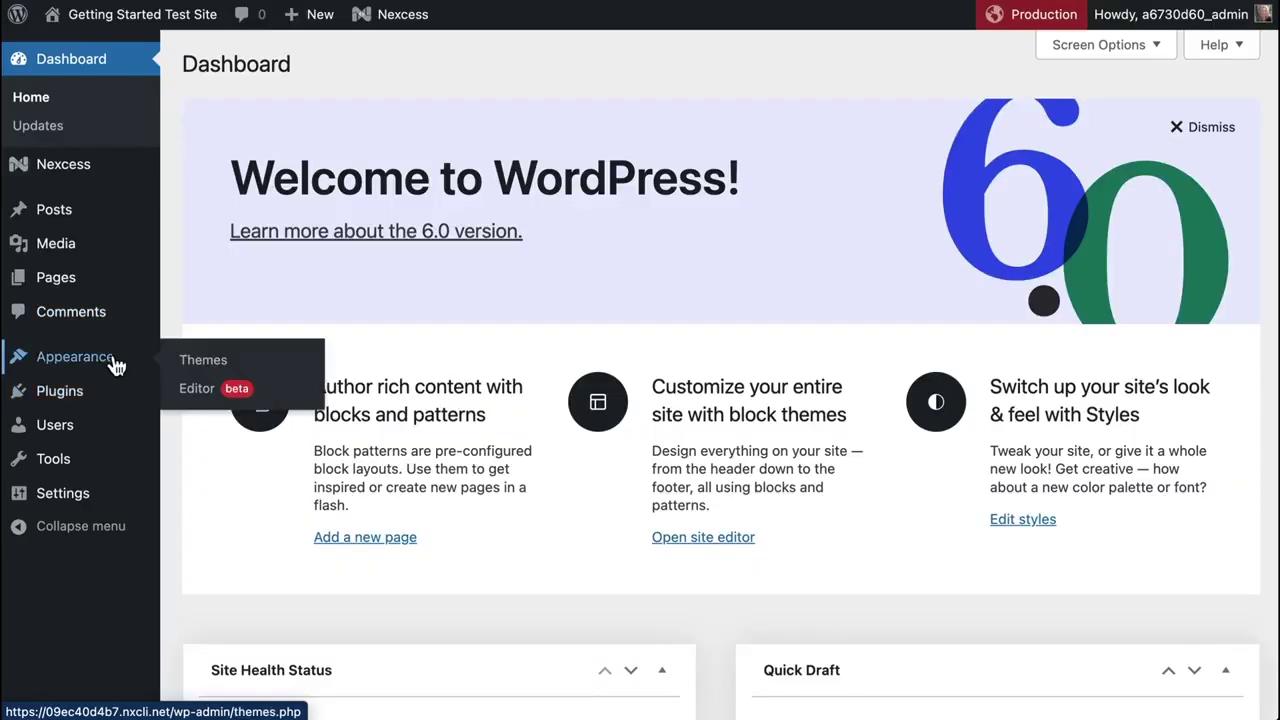
pyautogui.click(203, 366)
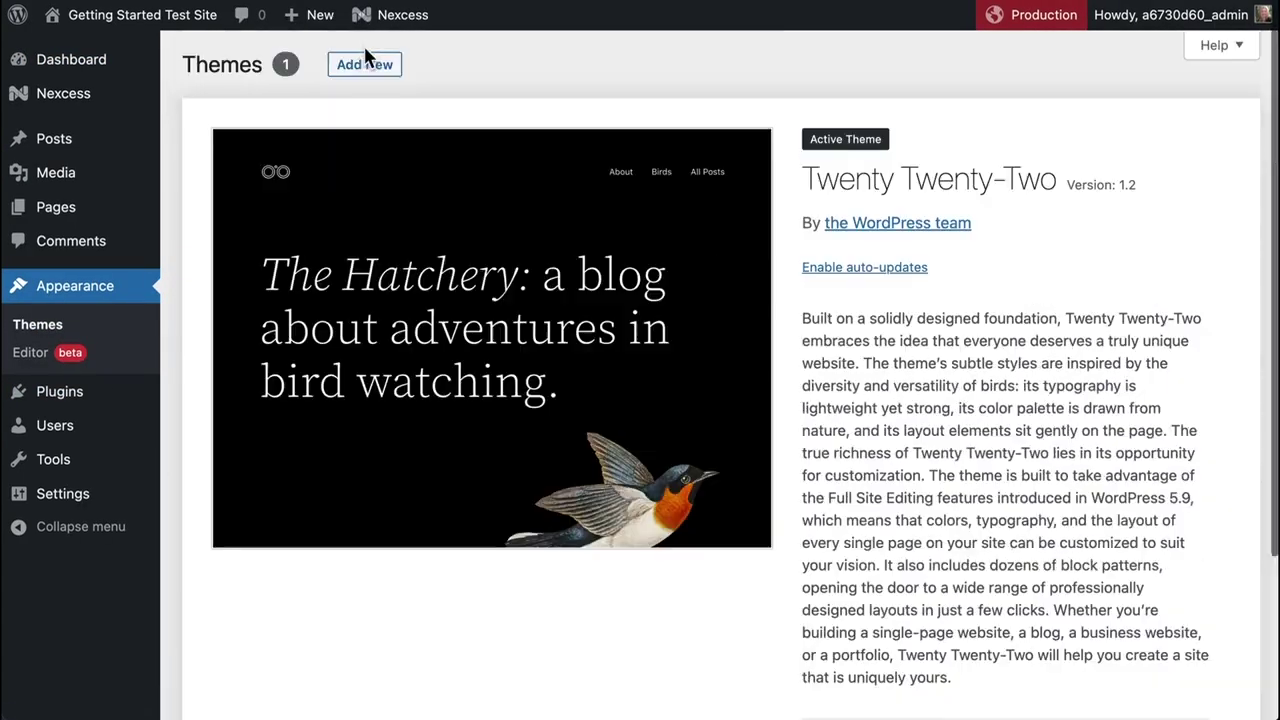
pyautogui.click(364, 64)
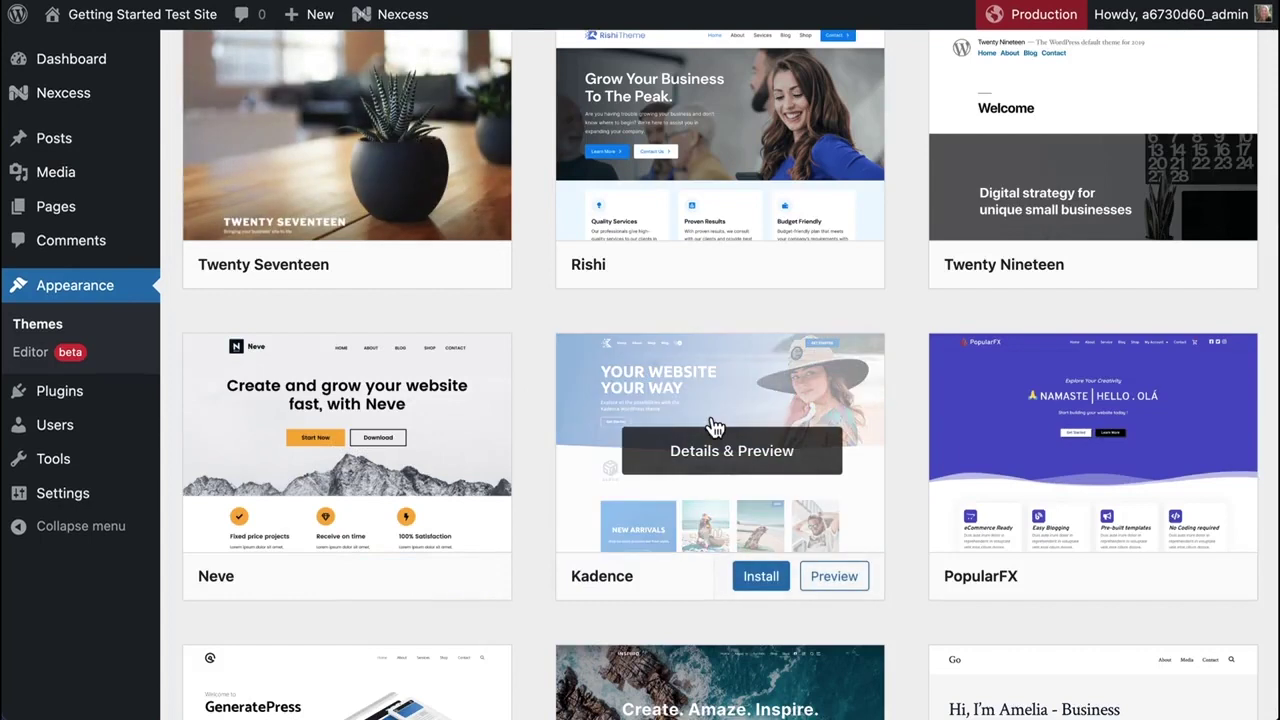
pyautogui.click(759, 577)
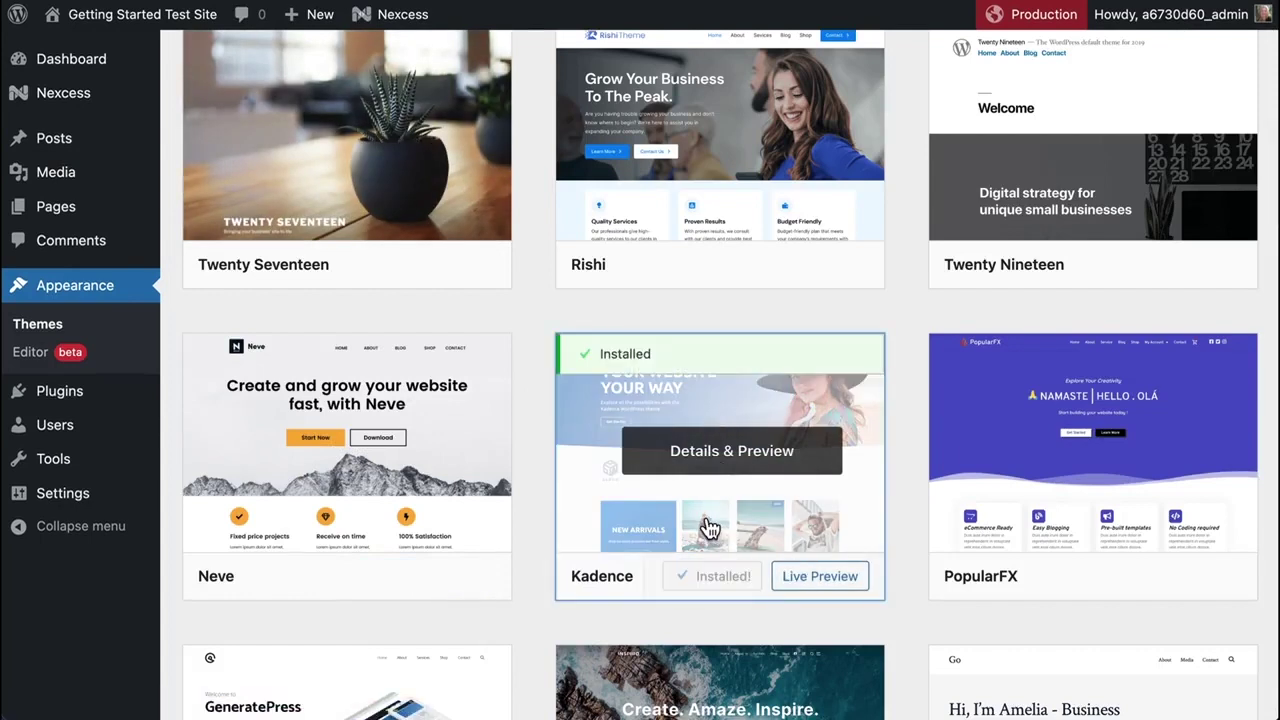
pyautogui.click(728, 584)
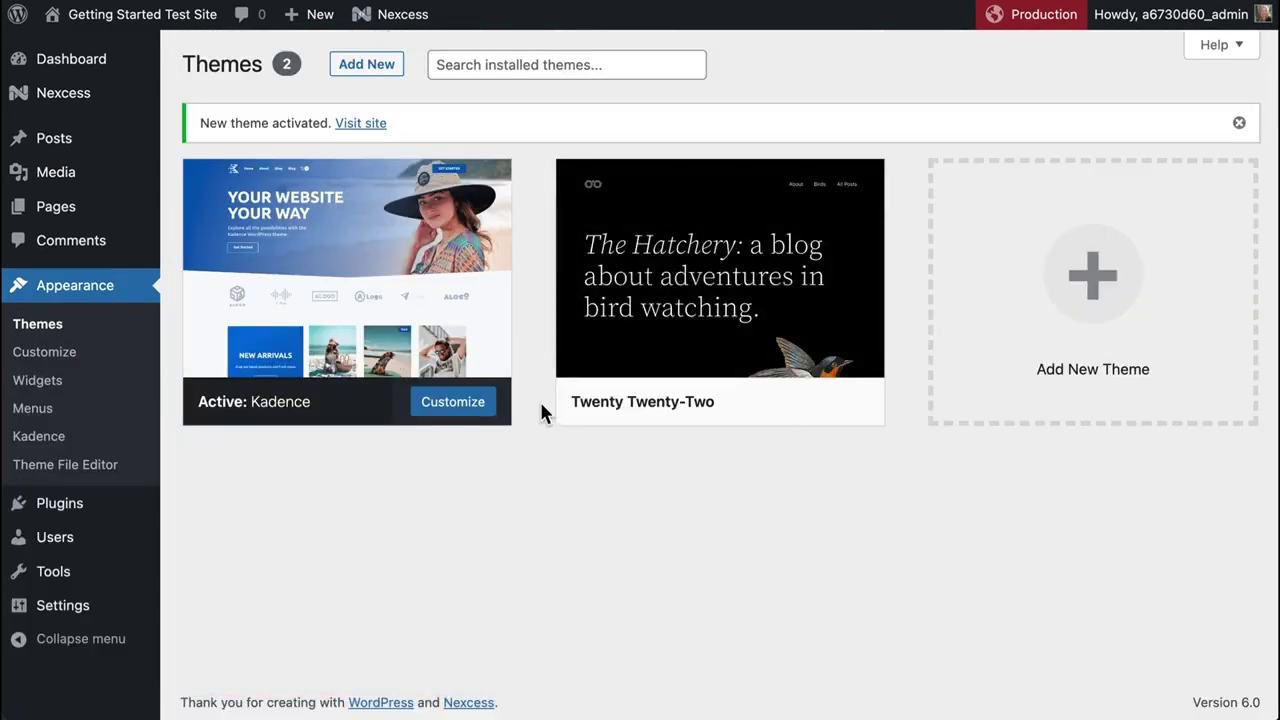
# Check the front page restyled by Kadence, then return to the admin Dashboard.
pyautogui.click(358, 125)
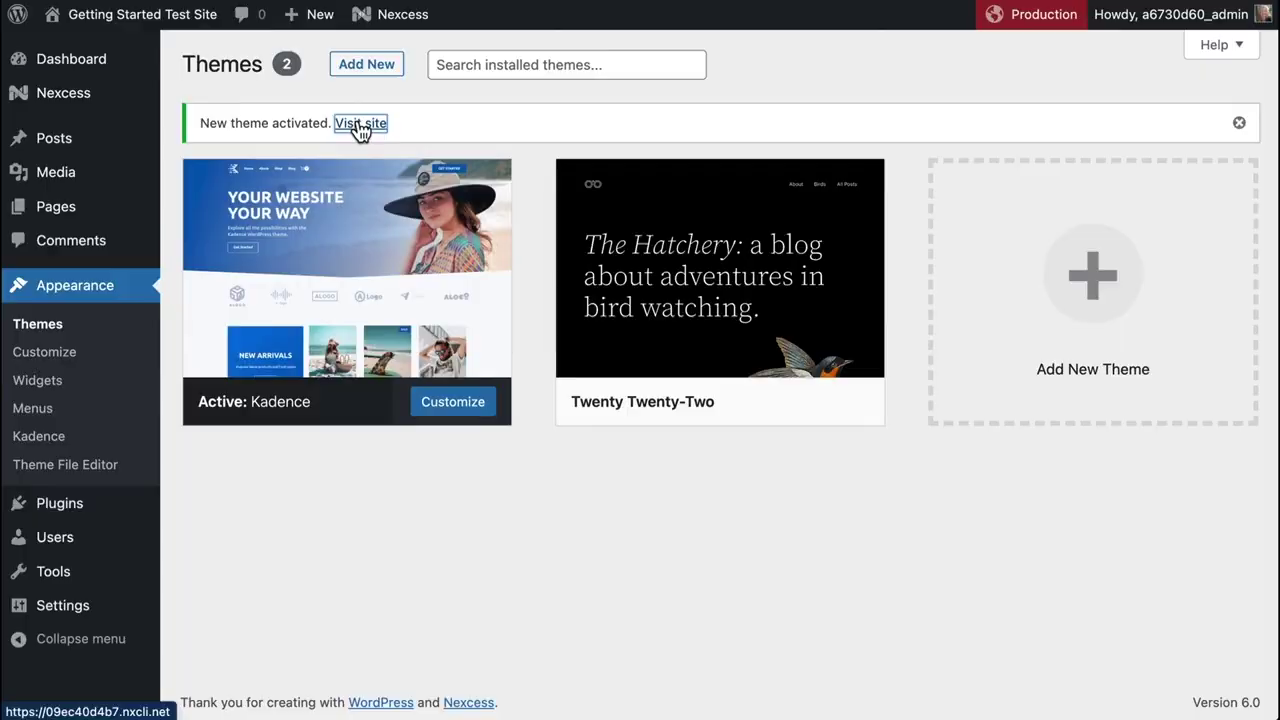
pyautogui.moveTo(152, 20)
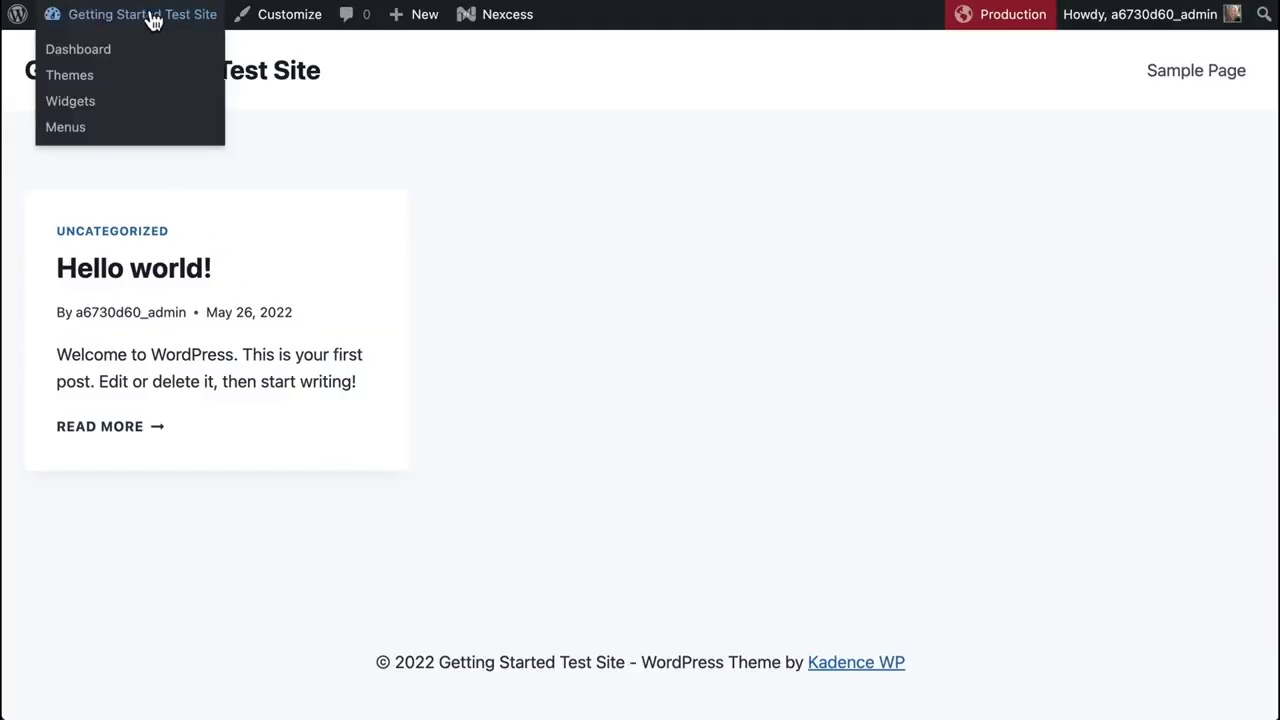
pyautogui.click(122, 56)
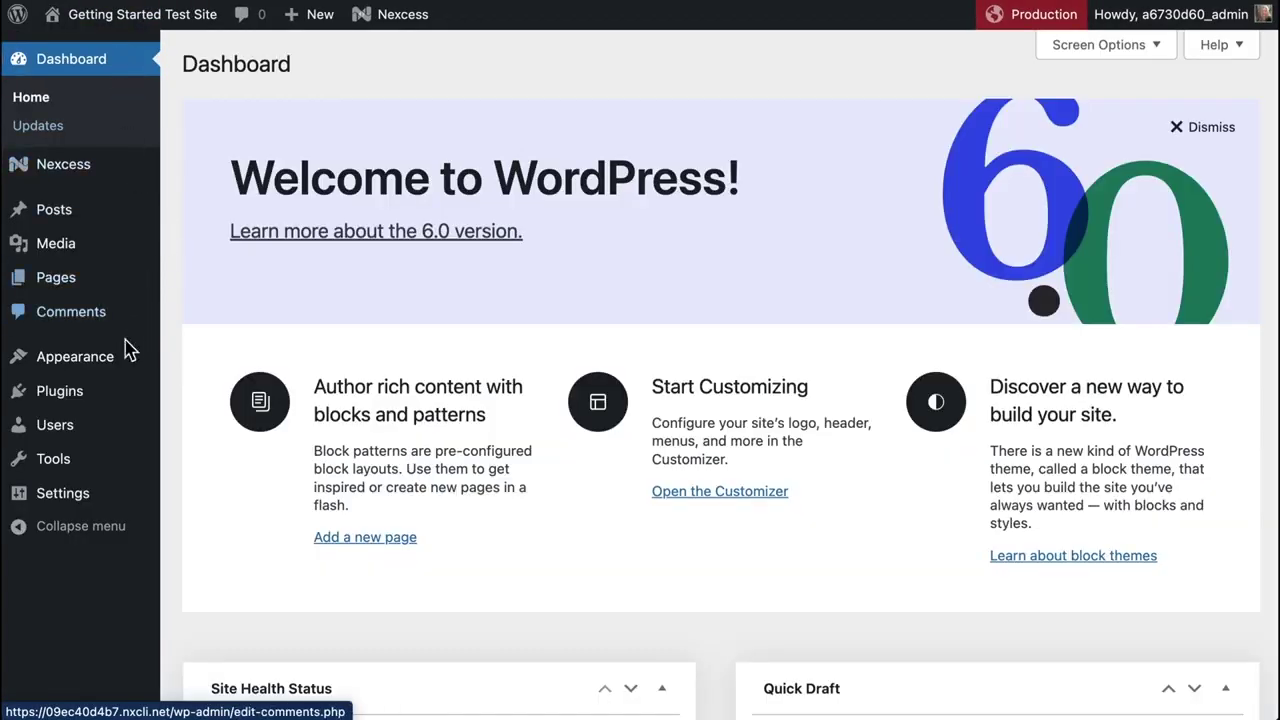
pyautogui.moveTo(122, 369)
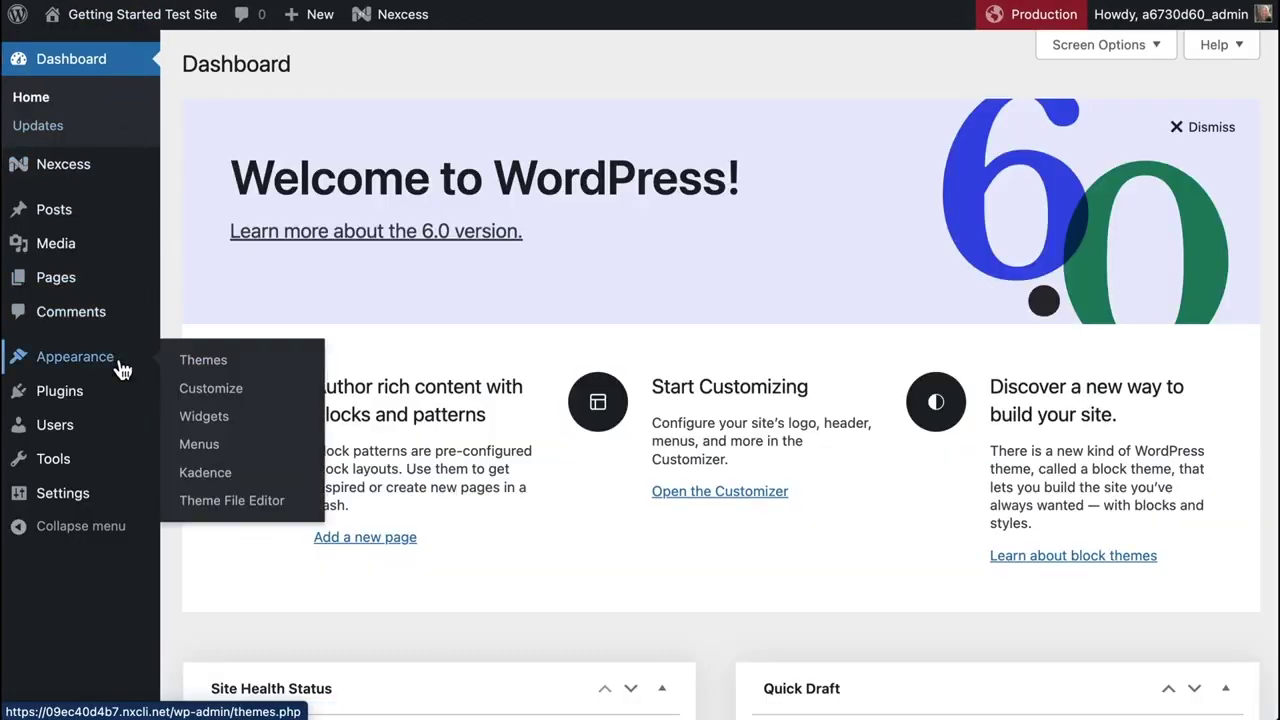
# Install the Kadence Starter Templates plugin from the Kadence settings' Starter Templates tab.
pyautogui.click(221, 487)
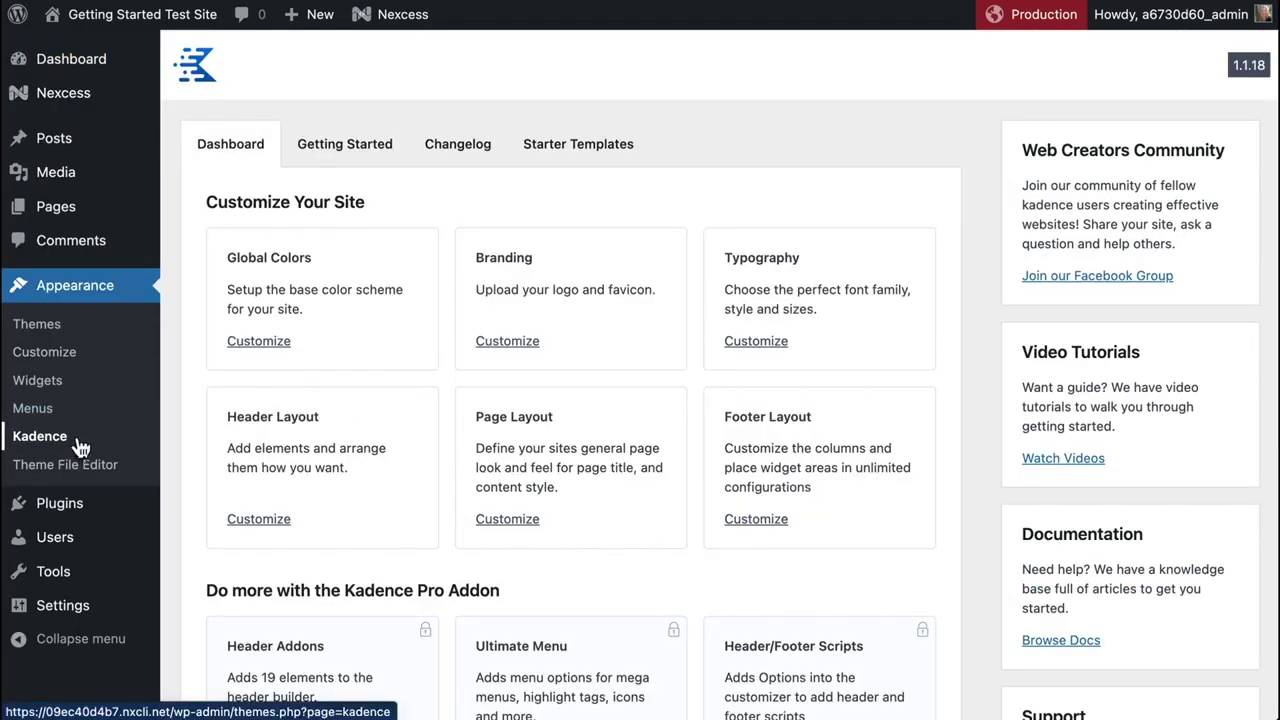
pyautogui.click(588, 146)
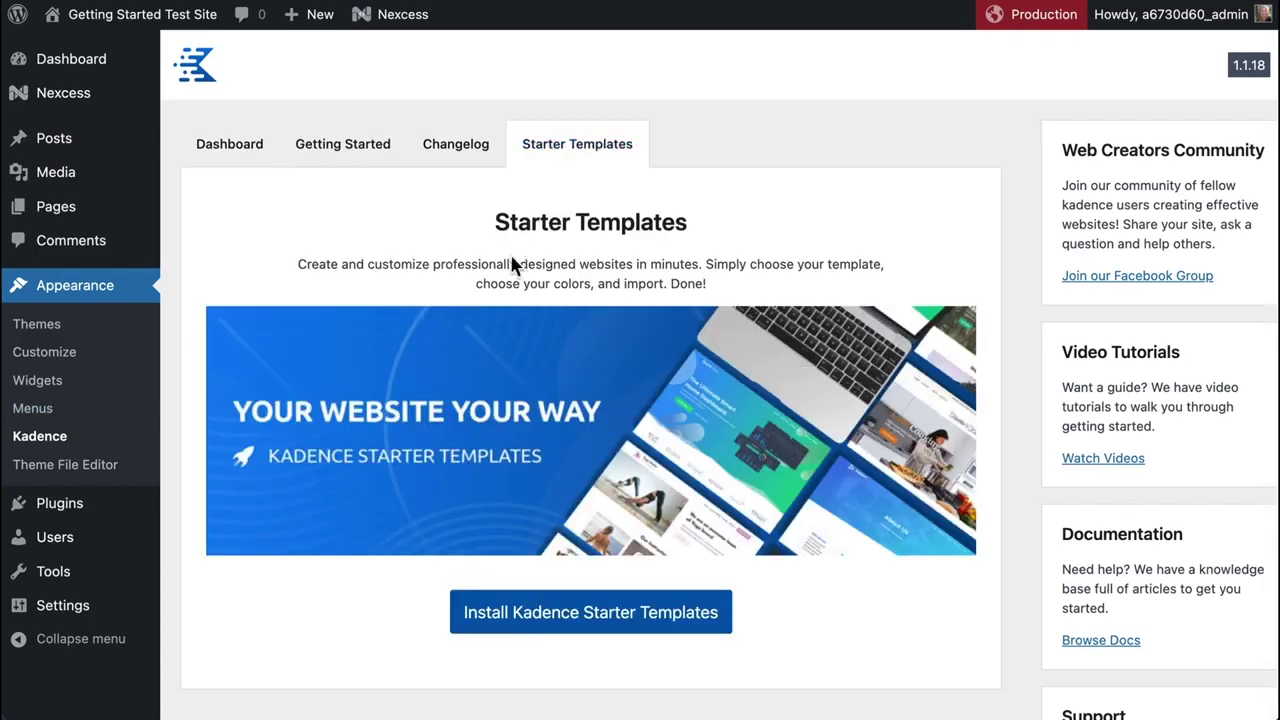
pyautogui.scroll(-3, 447, 424)
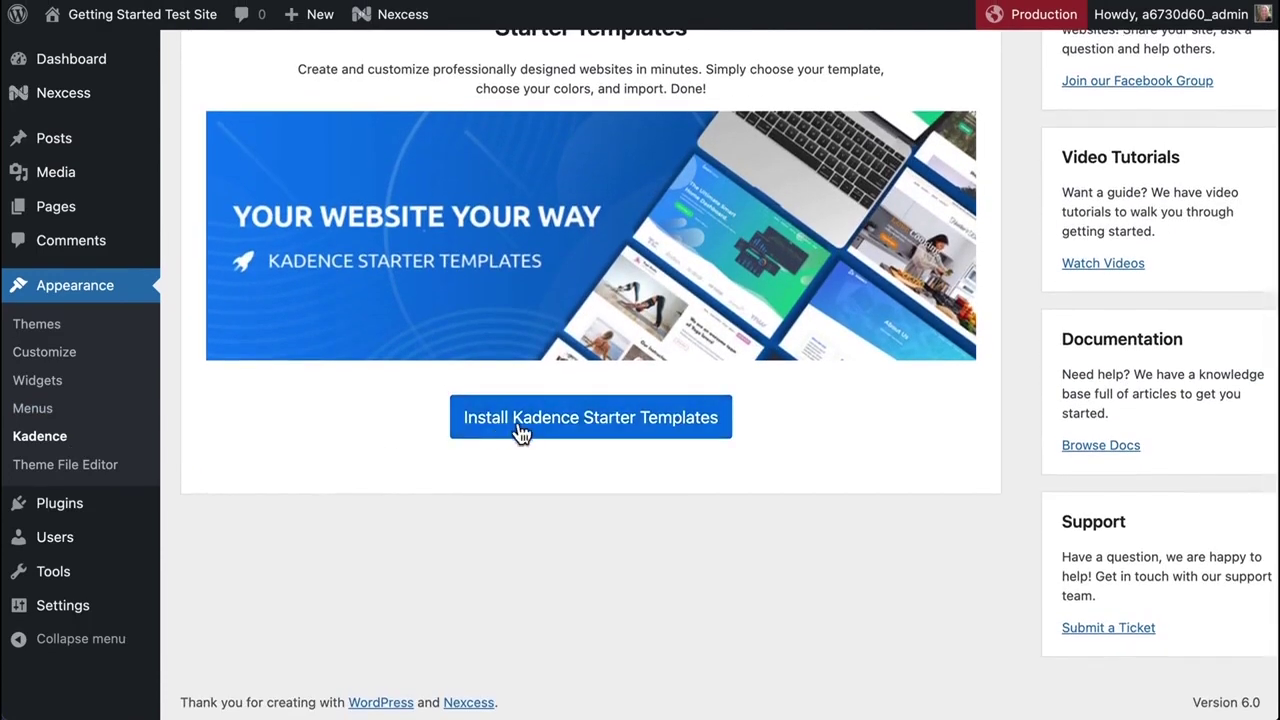
pyautogui.click(520, 430)
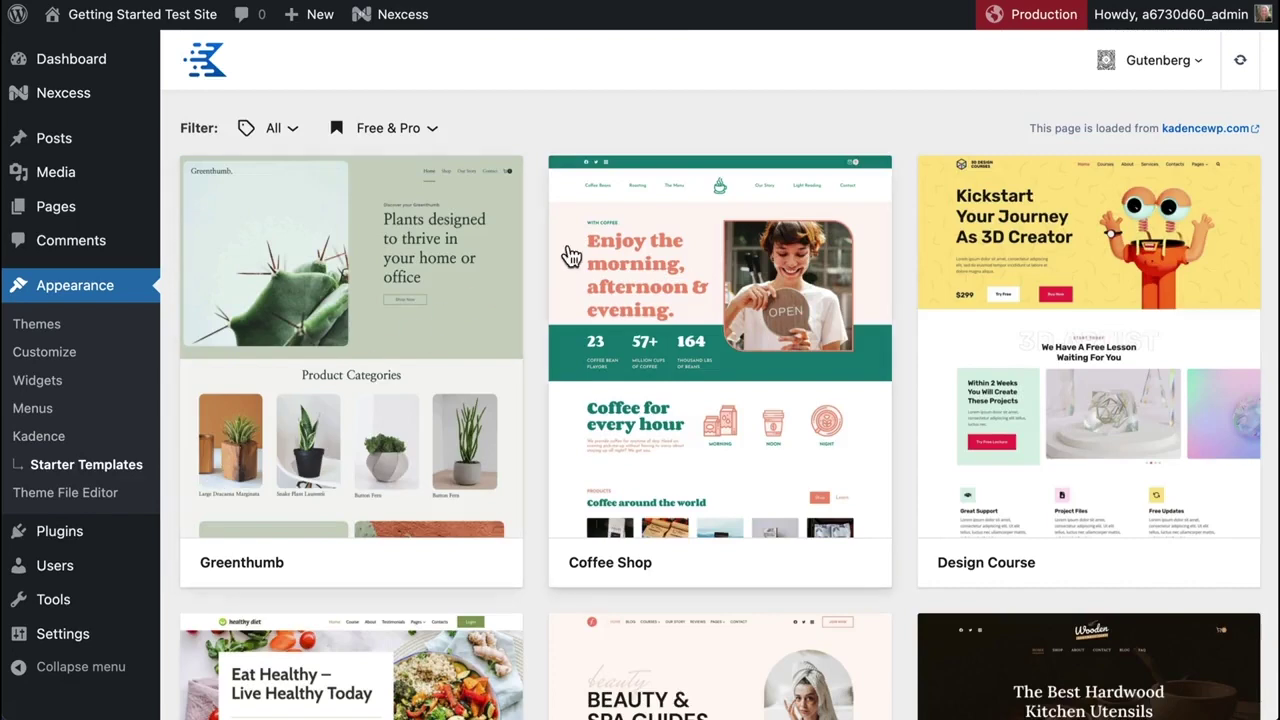
# Filter the starter template library to Free Only.
pyautogui.scroll(-1, 542, 290)
pyautogui.scroll(-8, 542, 290)
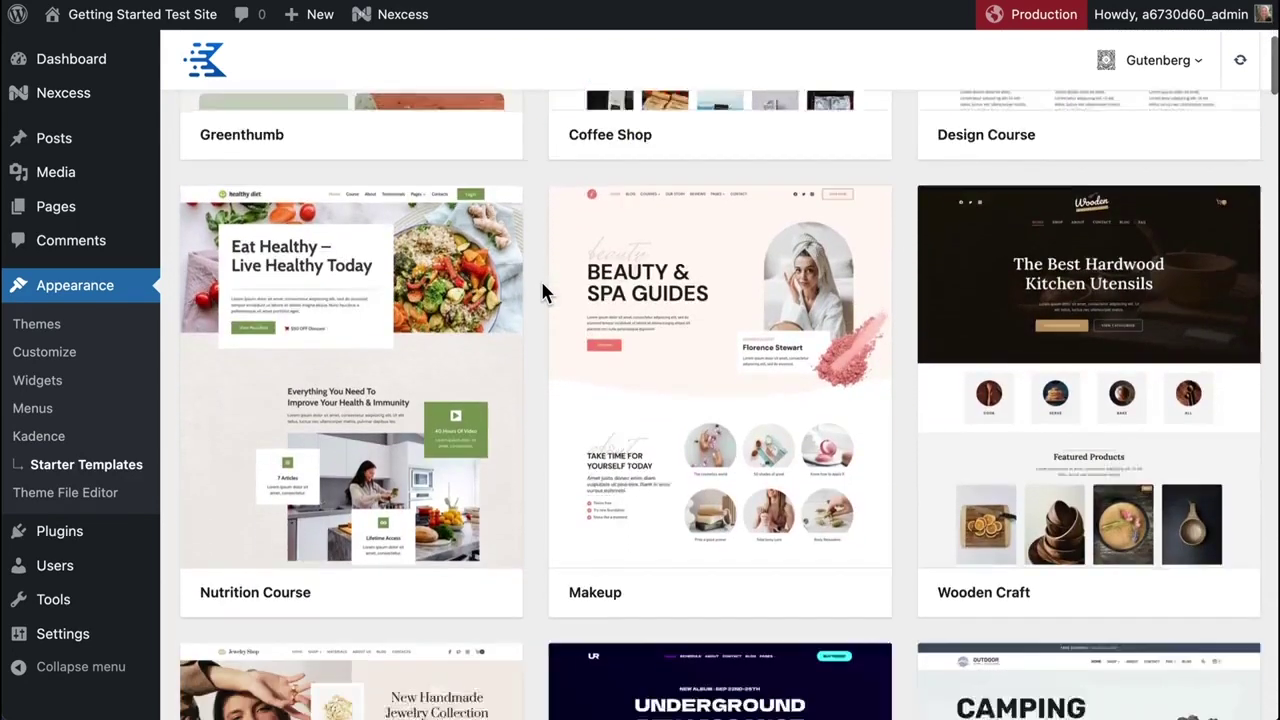
pyautogui.scroll(-5, 542, 290)
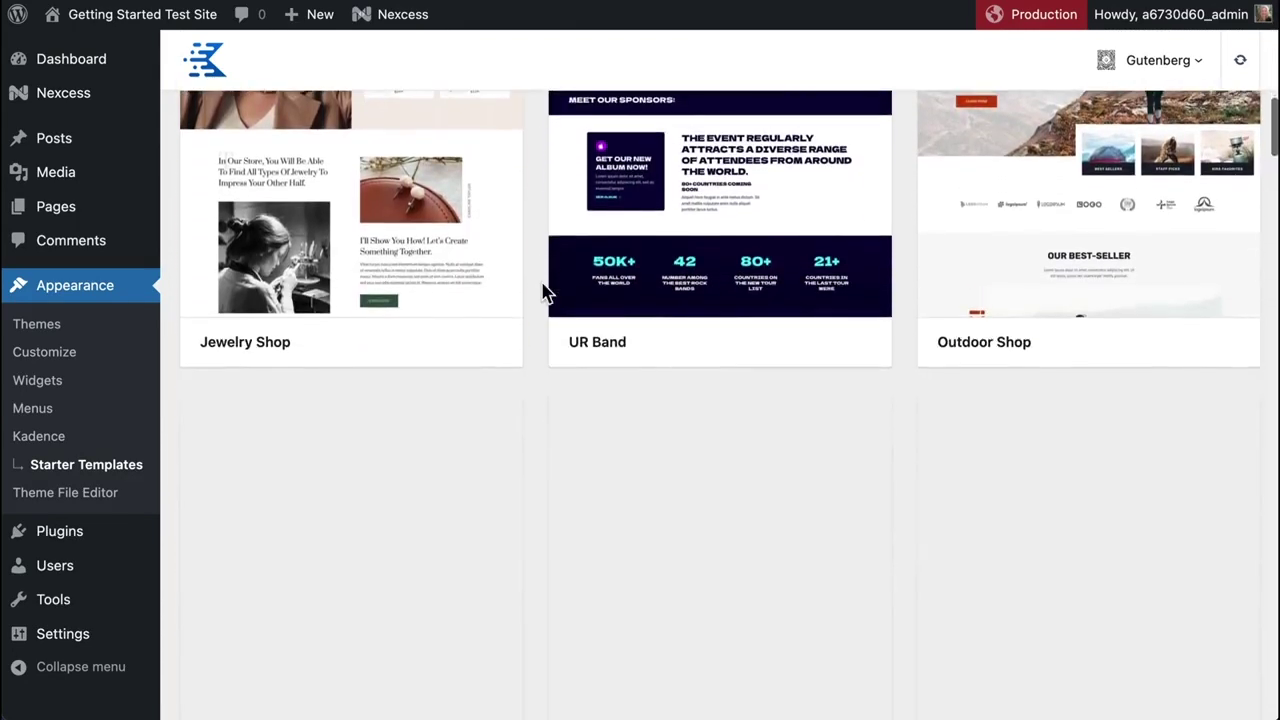
pyautogui.scroll(-3, 542, 290)
pyautogui.scroll(15, 542, 290)
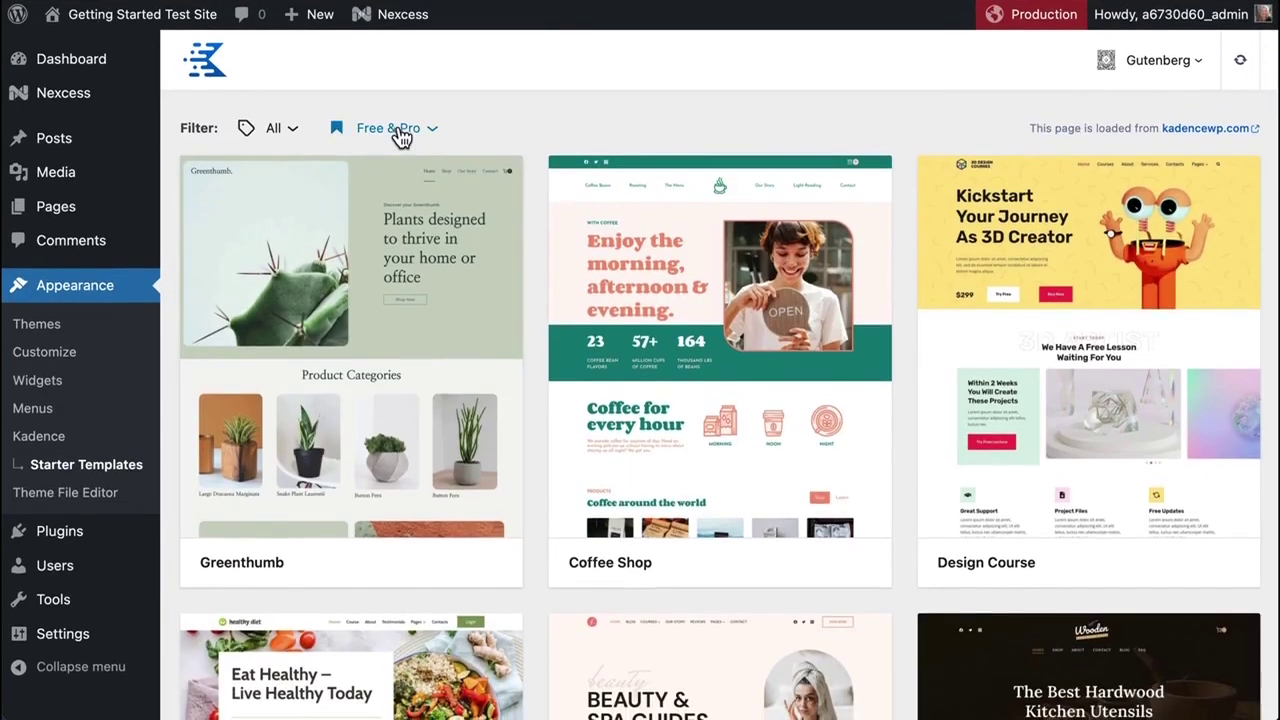
pyautogui.click(400, 134)
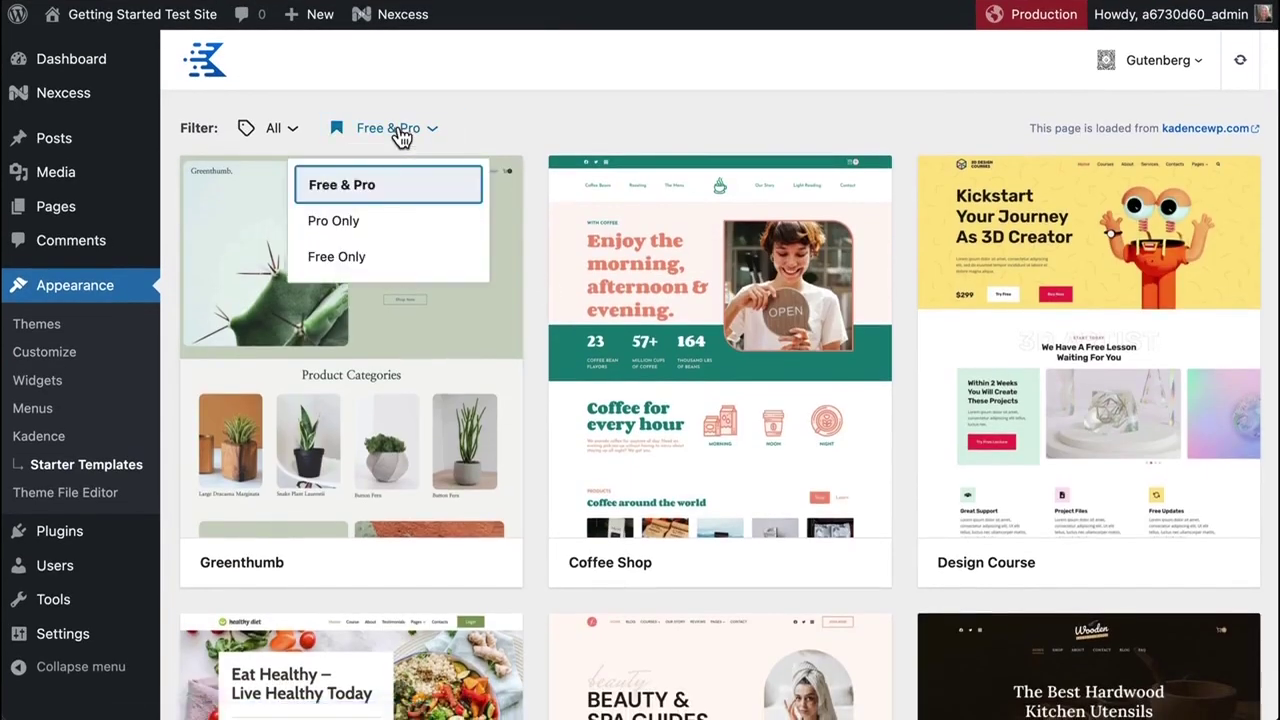
pyautogui.click(362, 257)
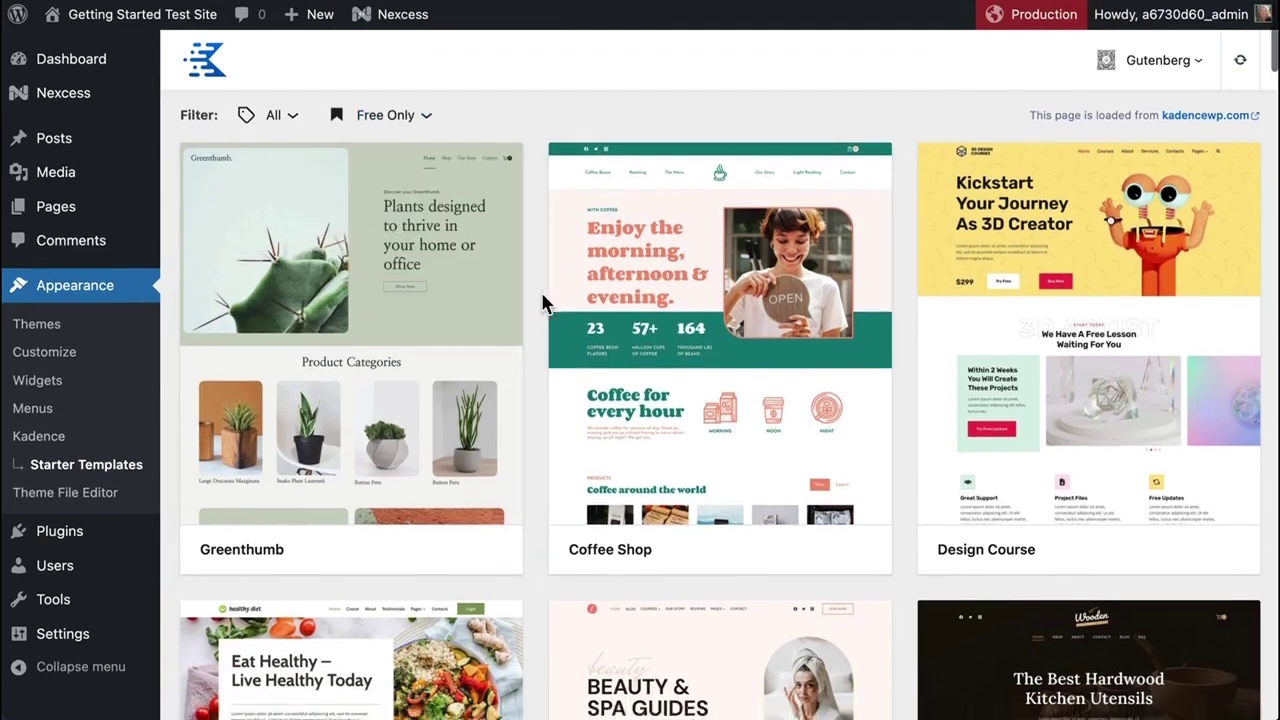
# Scroll through the free templates down to Yosemite.
pyautogui.scroll(-10, 542, 302)
pyautogui.scroll(-9, 542, 302)
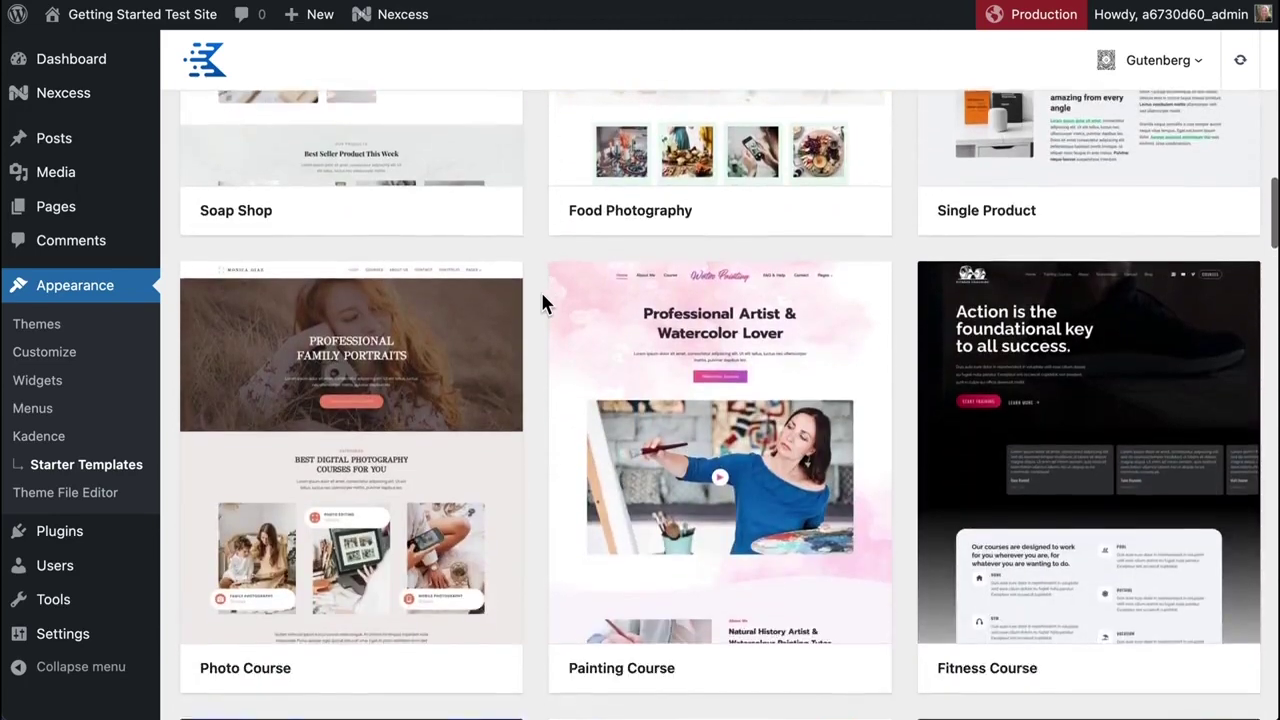
pyautogui.scroll(-6, 542, 302)
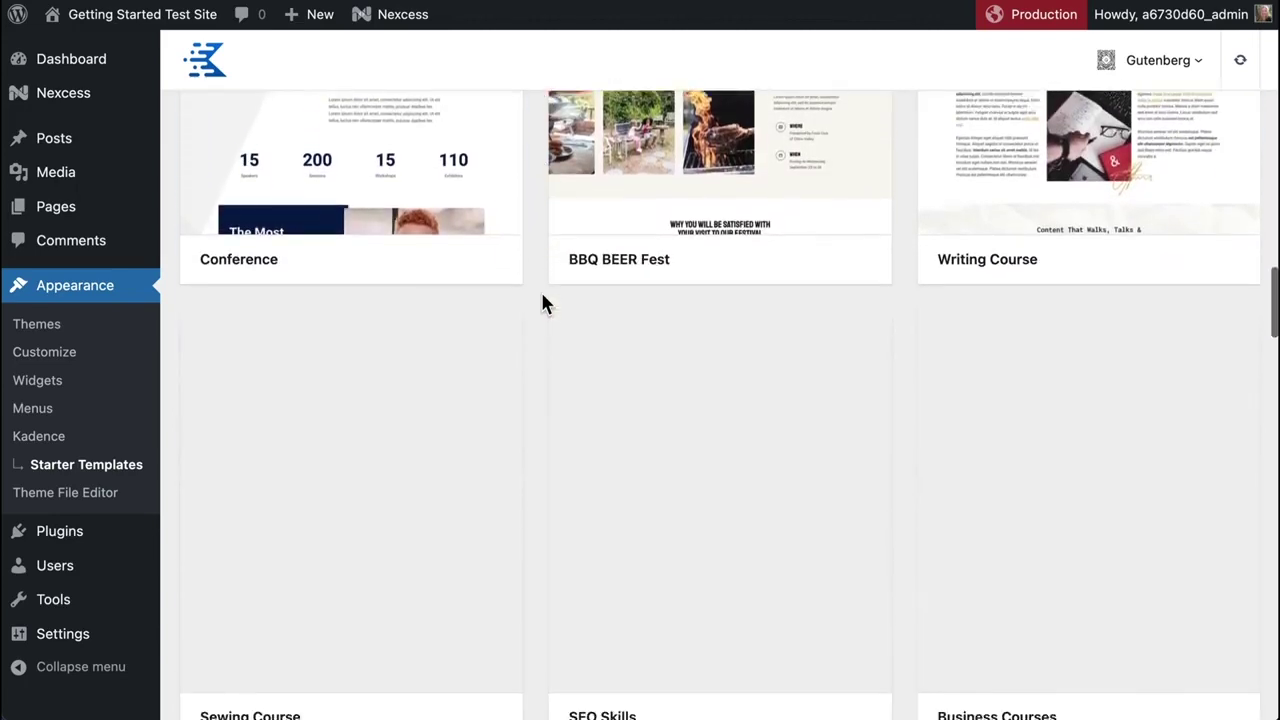
pyautogui.scroll(-2, 542, 302)
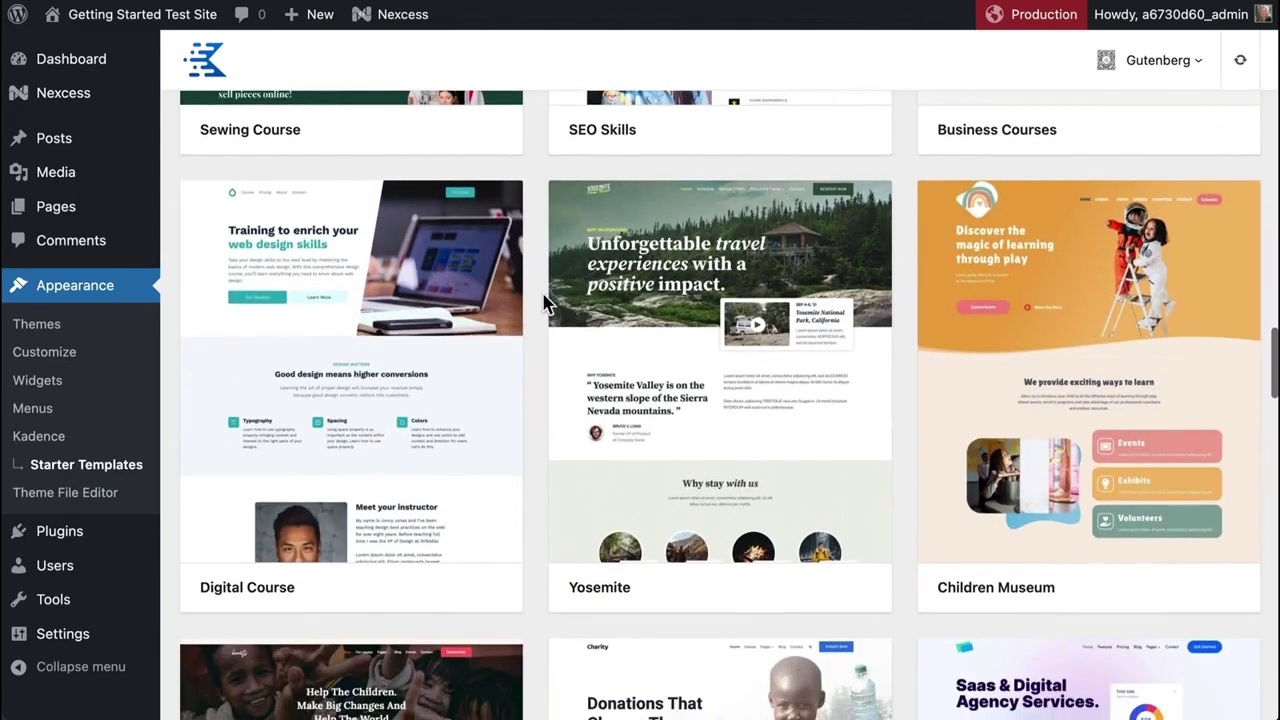
# Compare Yosemite's colour schemes and settle on the teal and navy palette.
pyautogui.click(715, 410)
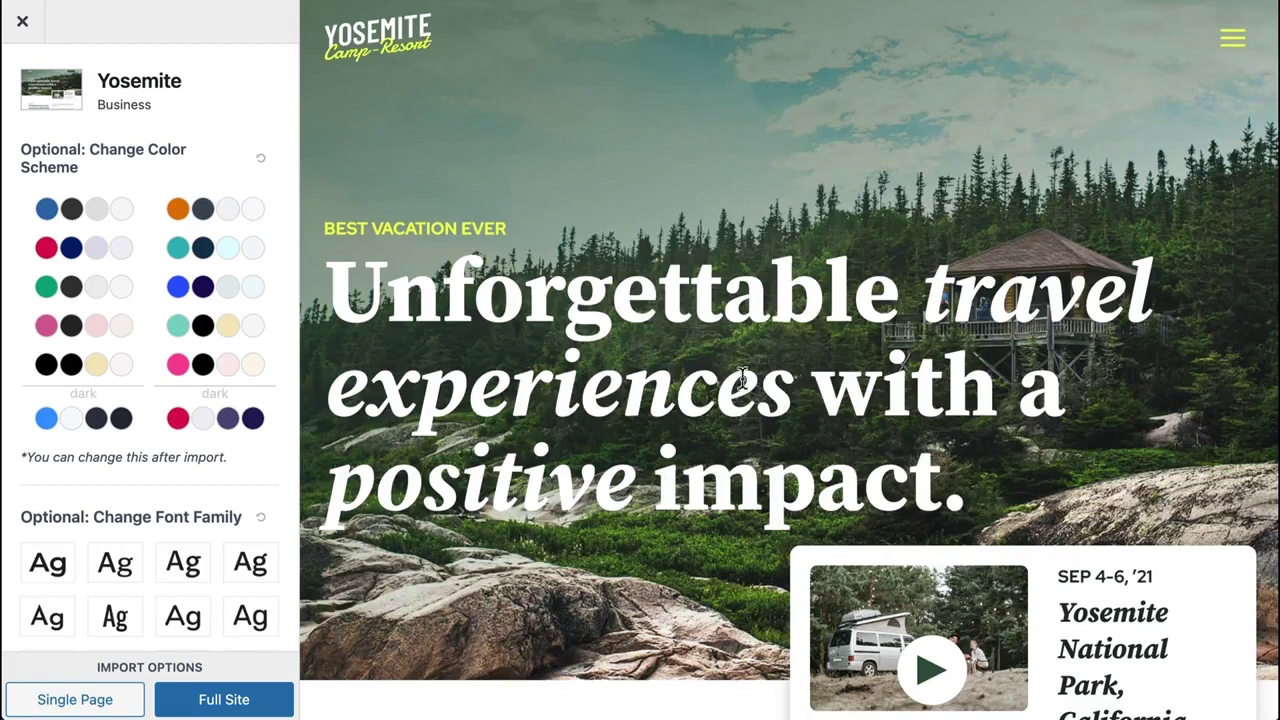
pyautogui.click(112, 247)
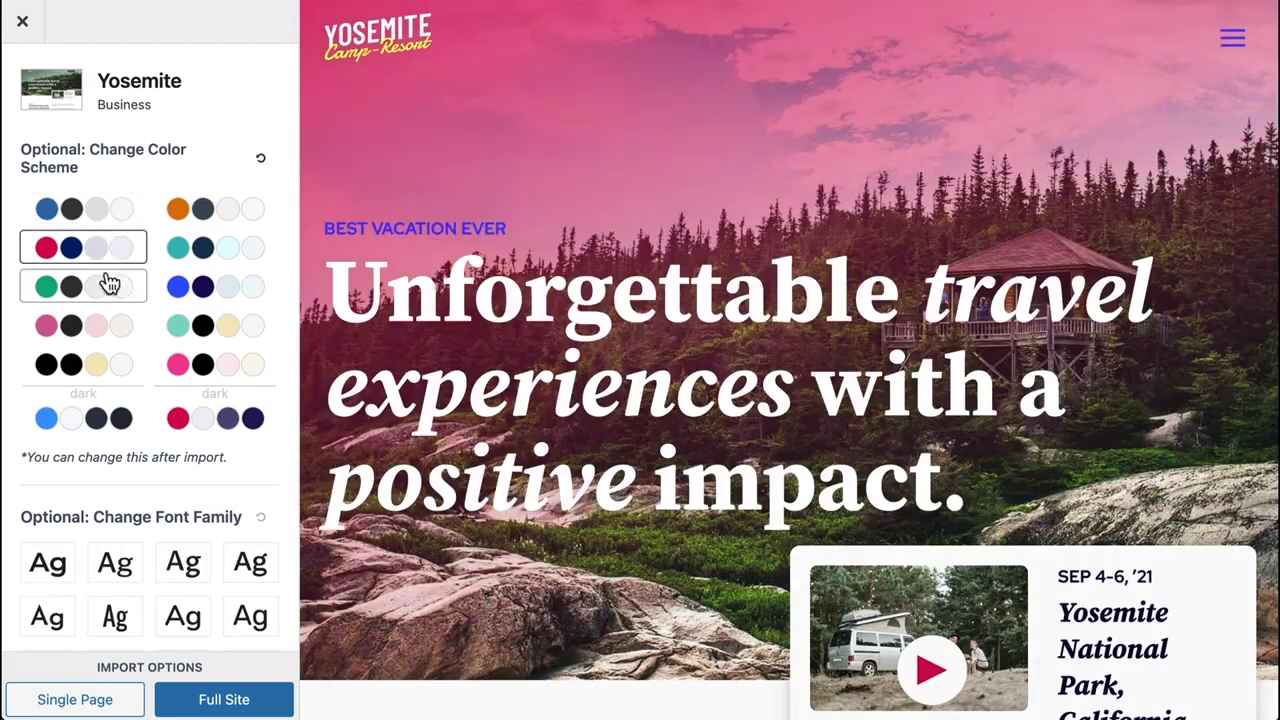
pyautogui.click(198, 326)
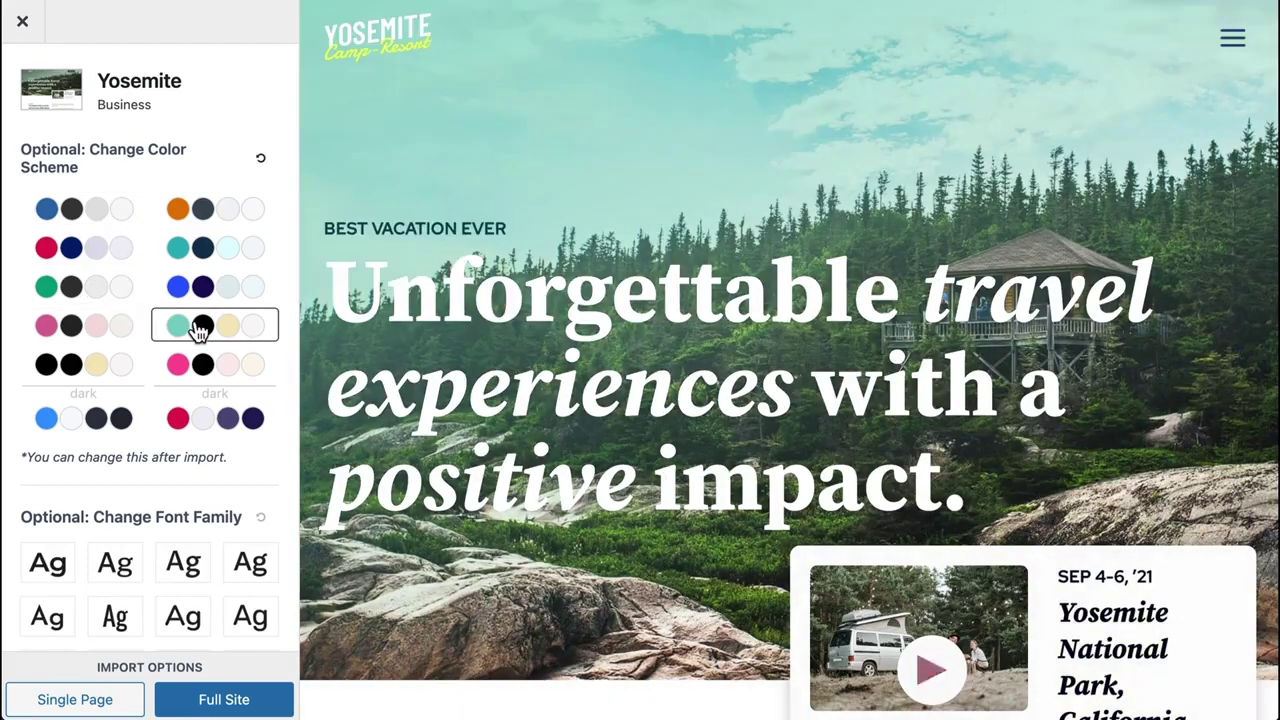
pyautogui.click(190, 420)
pyautogui.click(87, 418)
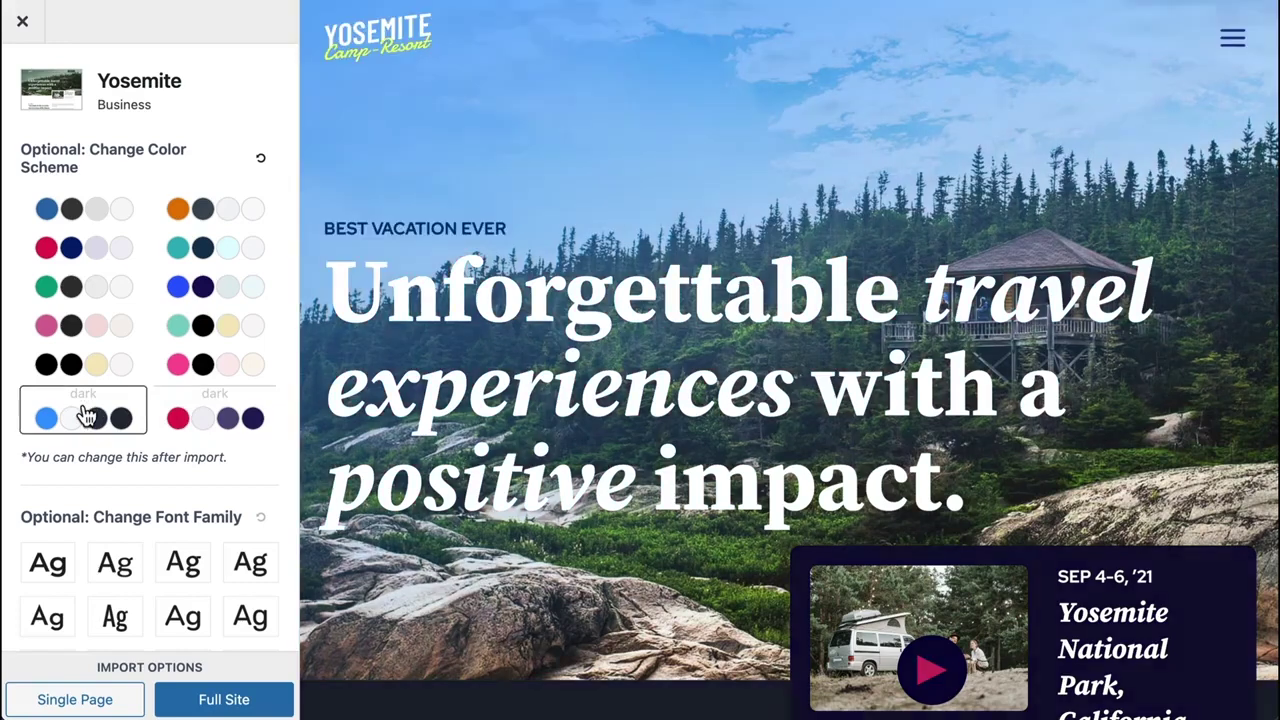
pyautogui.click(205, 252)
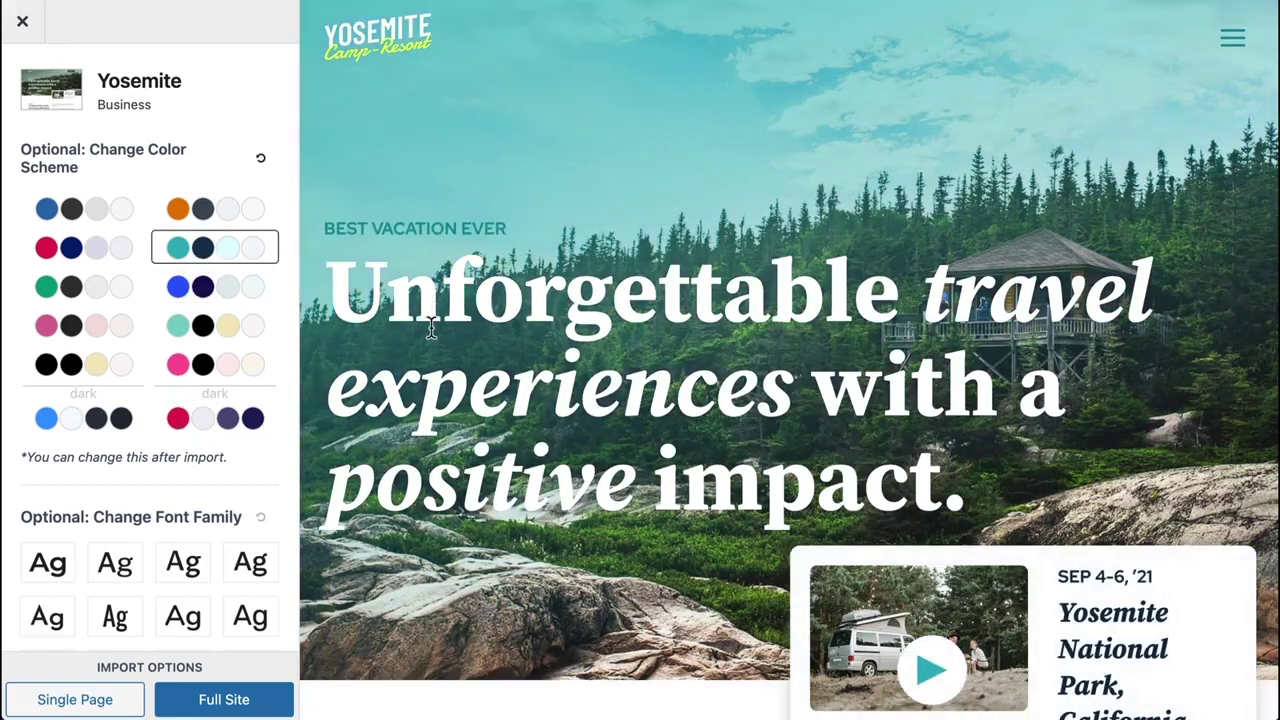
# Try sans-serif and serif headline fonts, then reset to the template's default fonts.
pyautogui.scroll(-5, 166, 449)
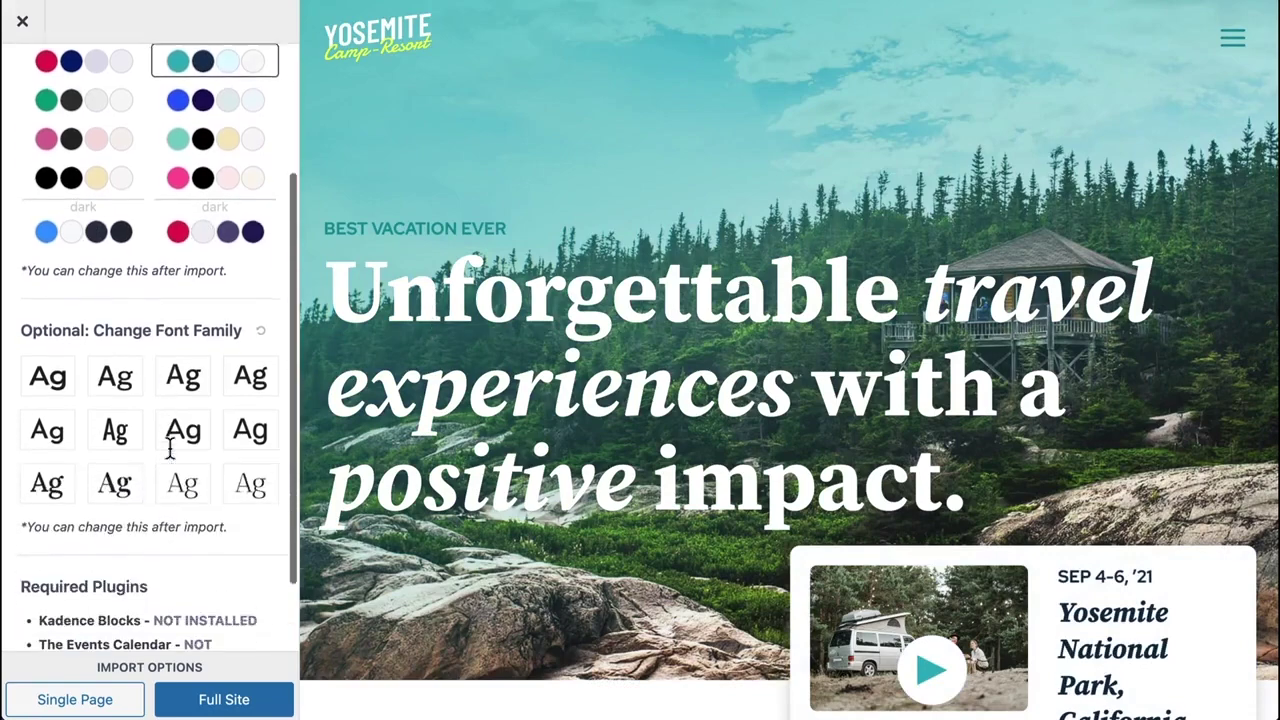
pyautogui.click(186, 348)
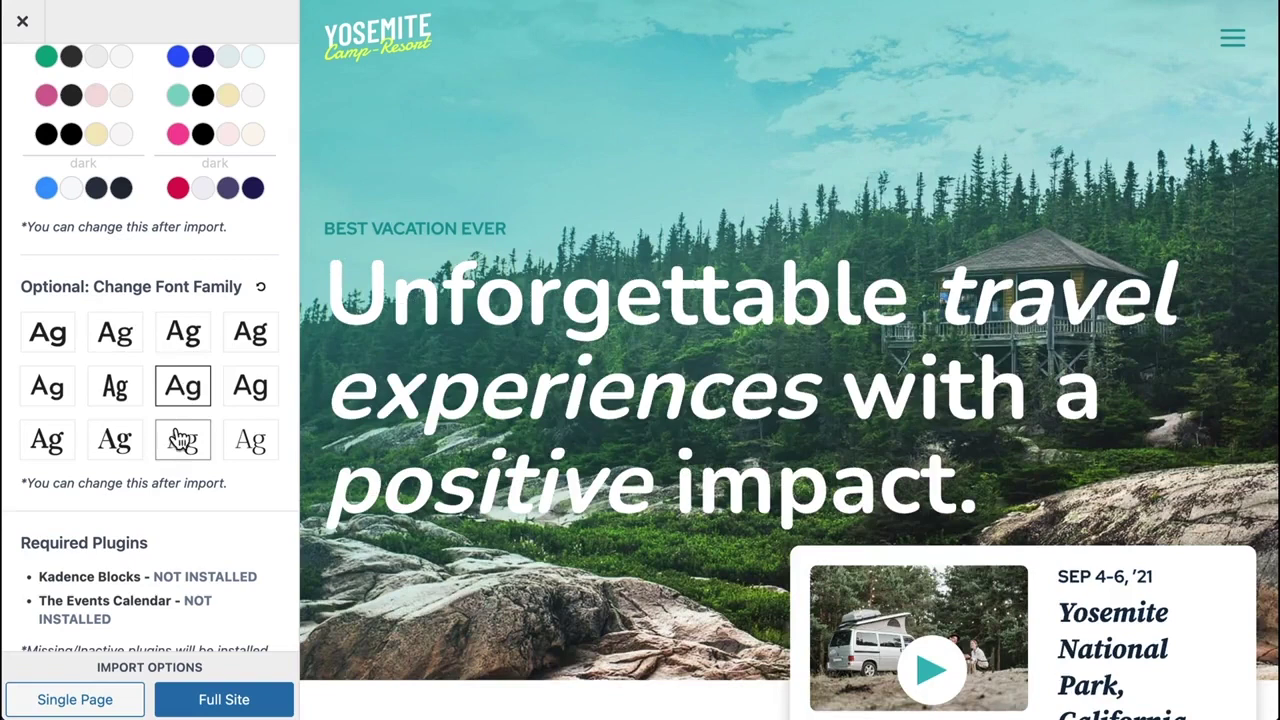
pyautogui.click(182, 446)
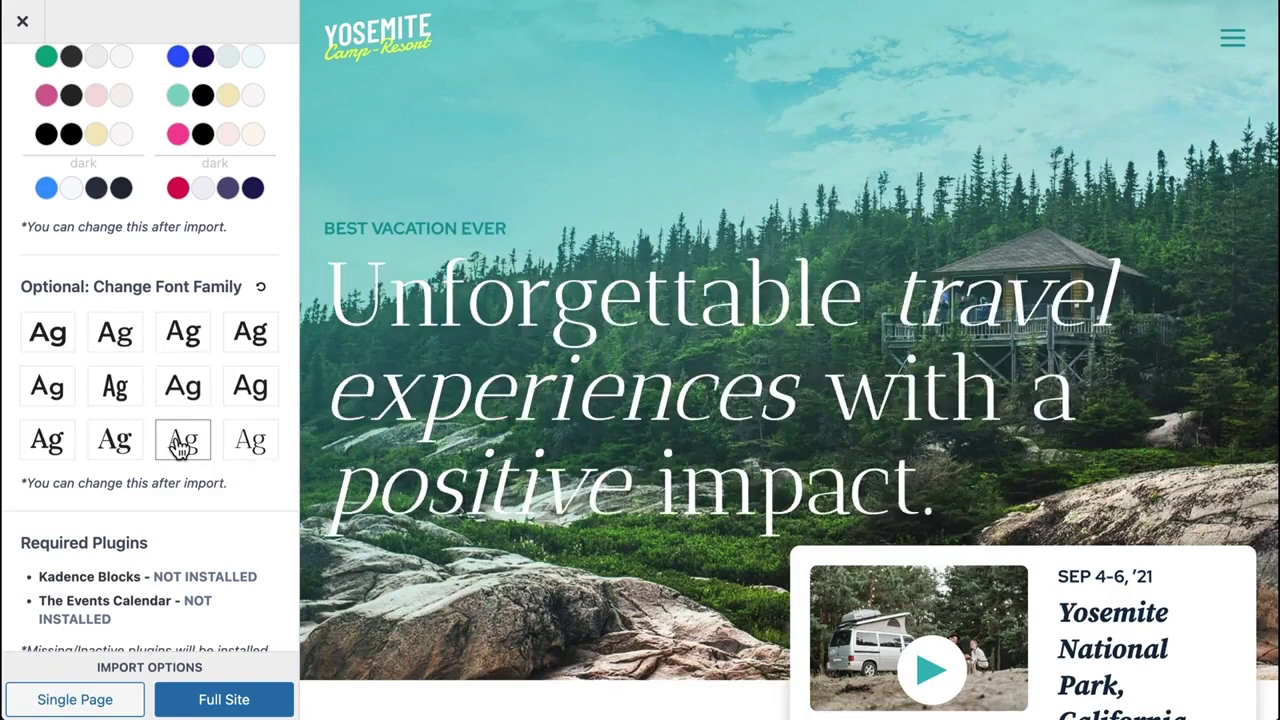
pyautogui.click(246, 449)
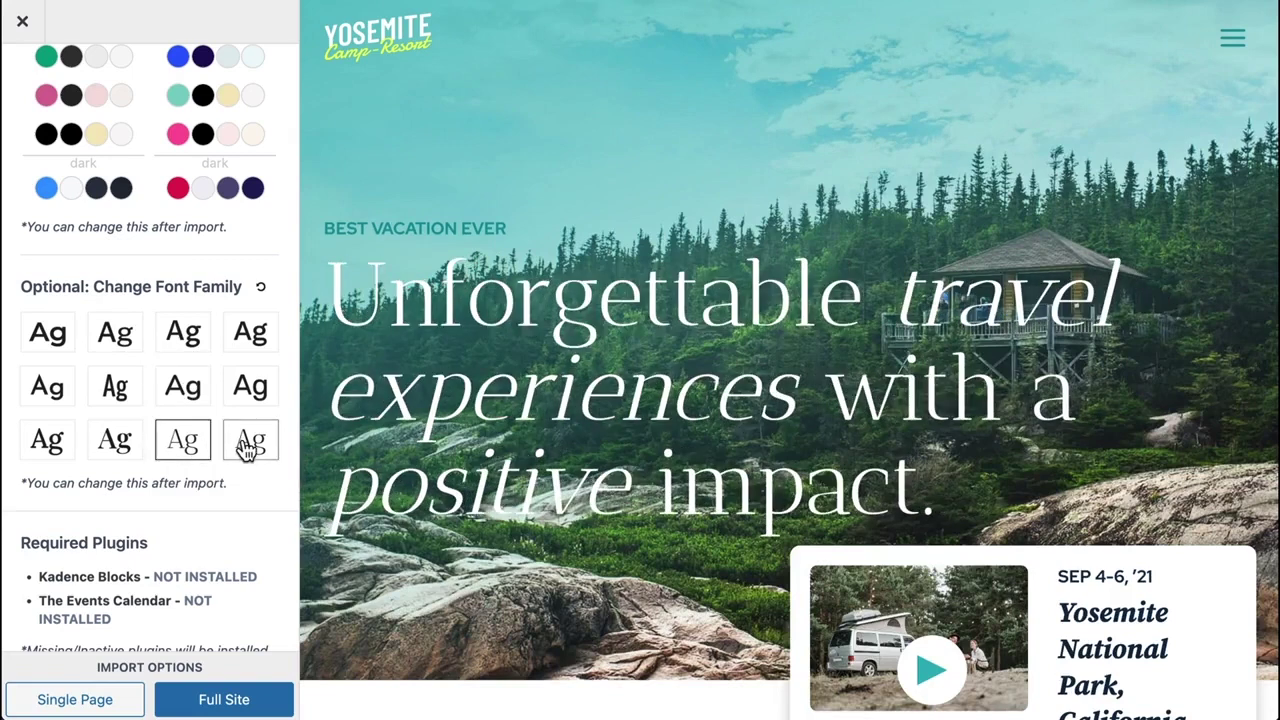
pyautogui.click(262, 289)
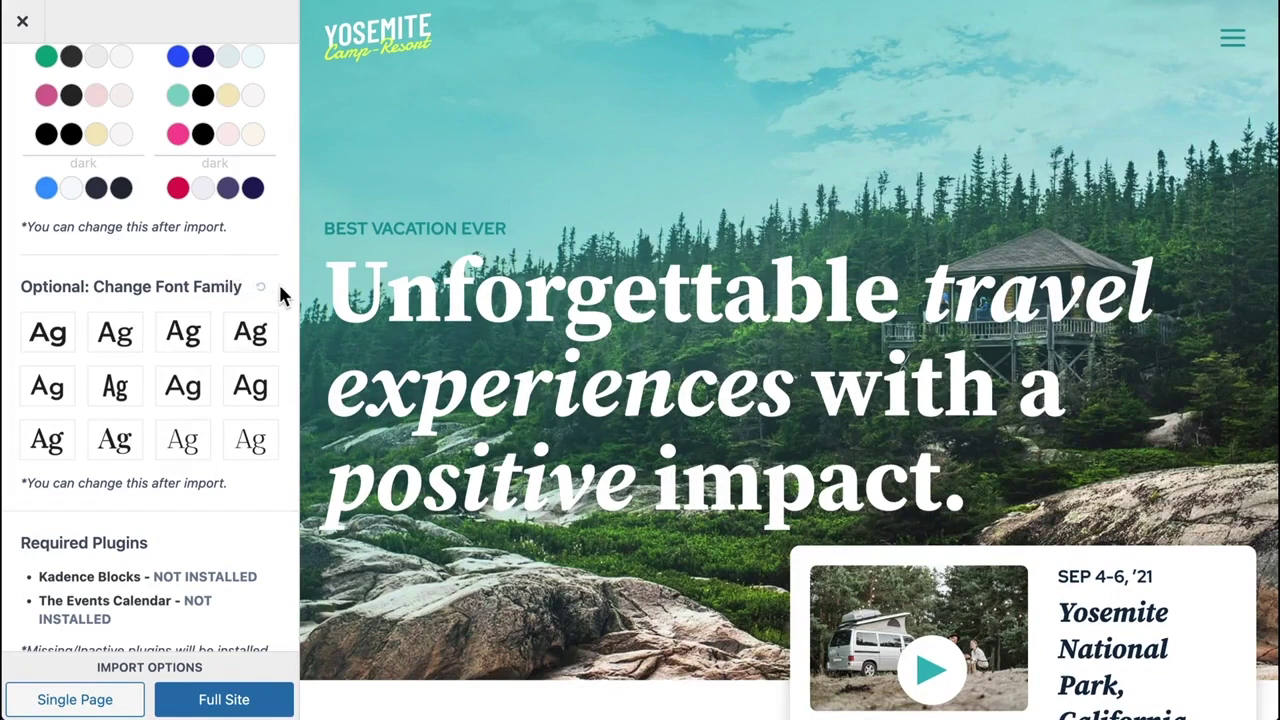
pyautogui.scroll(-1, 253, 290)
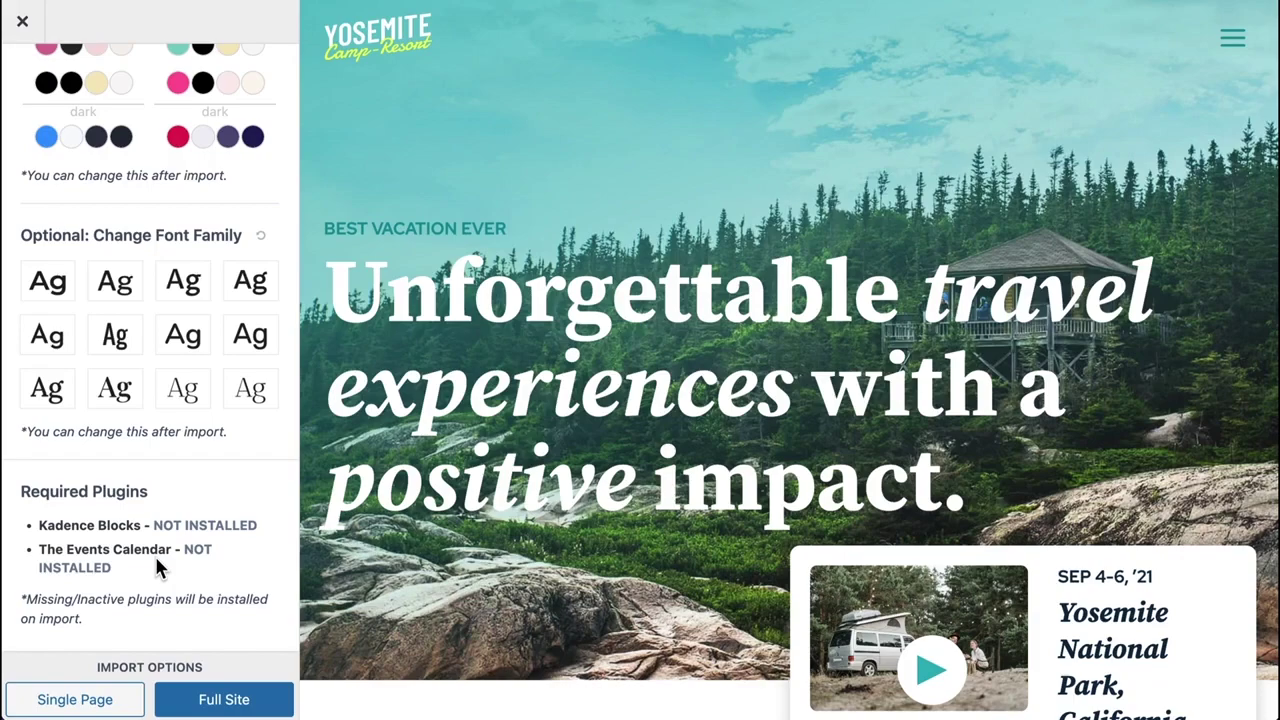
# Import Yosemite as a Full Site, accepting the privacy policy and subscribing to start.
pyautogui.click(198, 703)
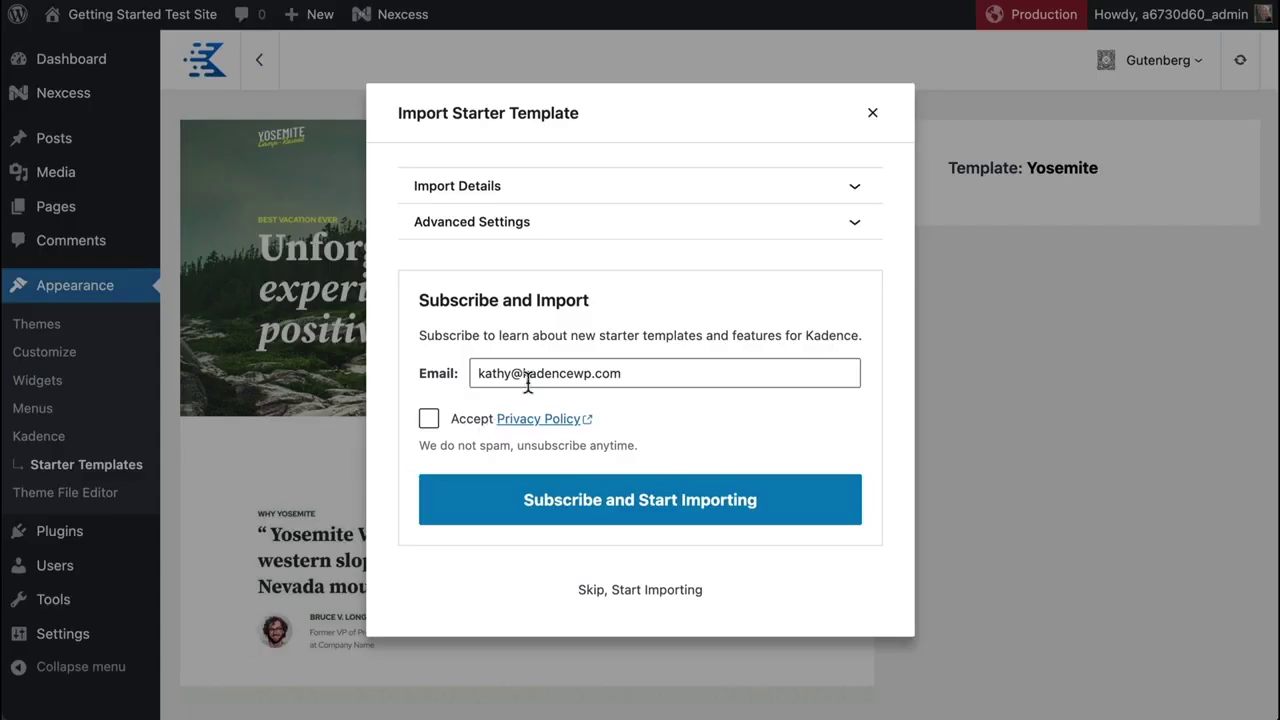
pyautogui.click(429, 421)
pyautogui.click(632, 512)
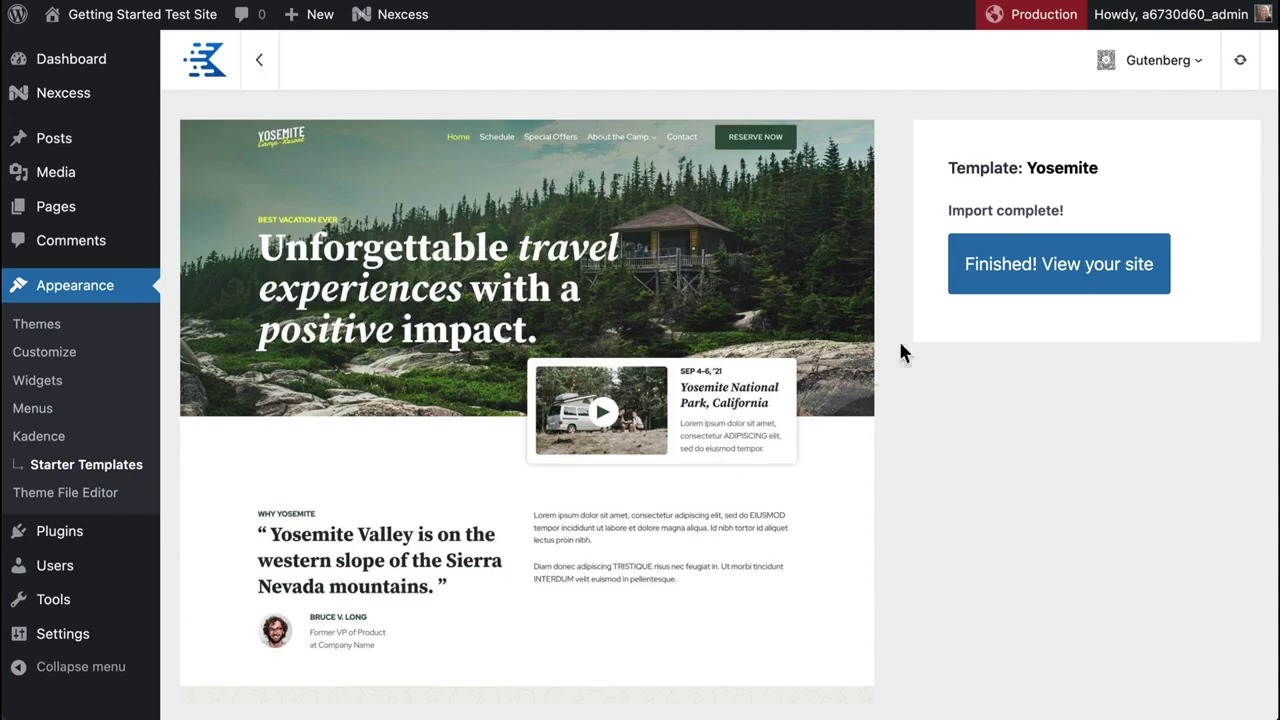
# View the finished teal Yosemite homepage, scrolling through its sections.
pyautogui.click(1028, 280)
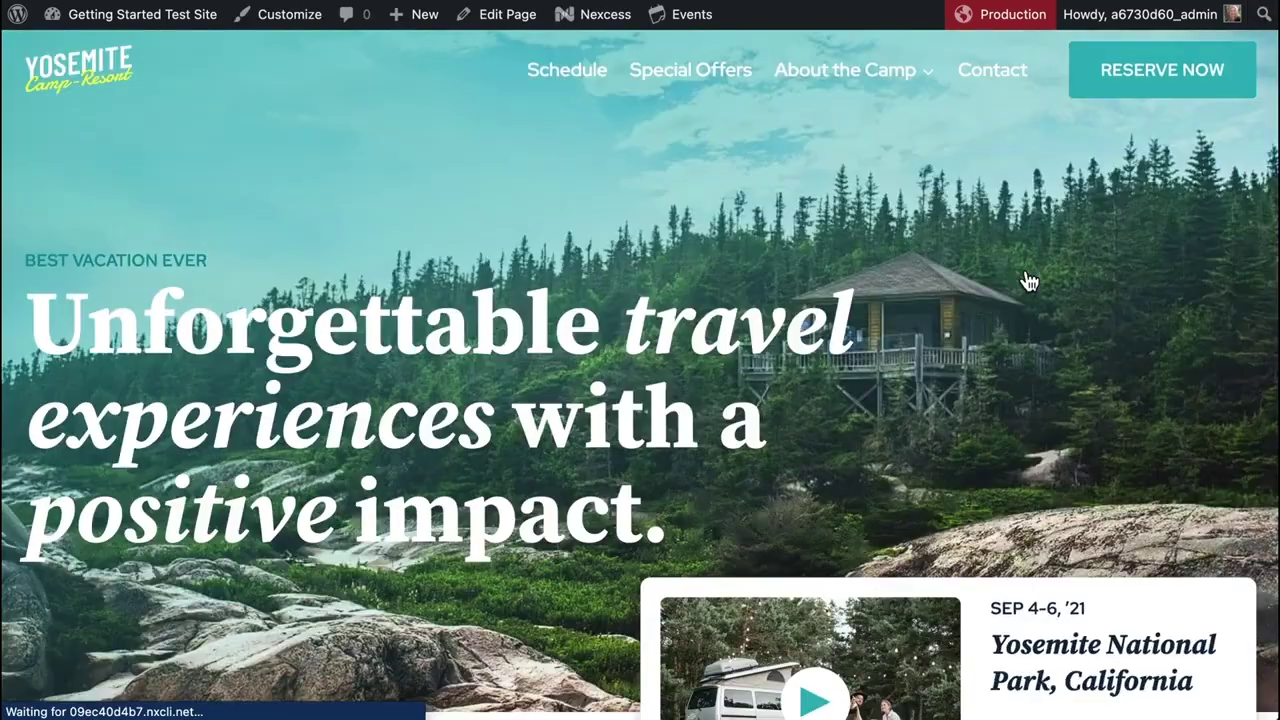
pyautogui.scroll(-3, 651, 322)
pyautogui.scroll(-10, 651, 322)
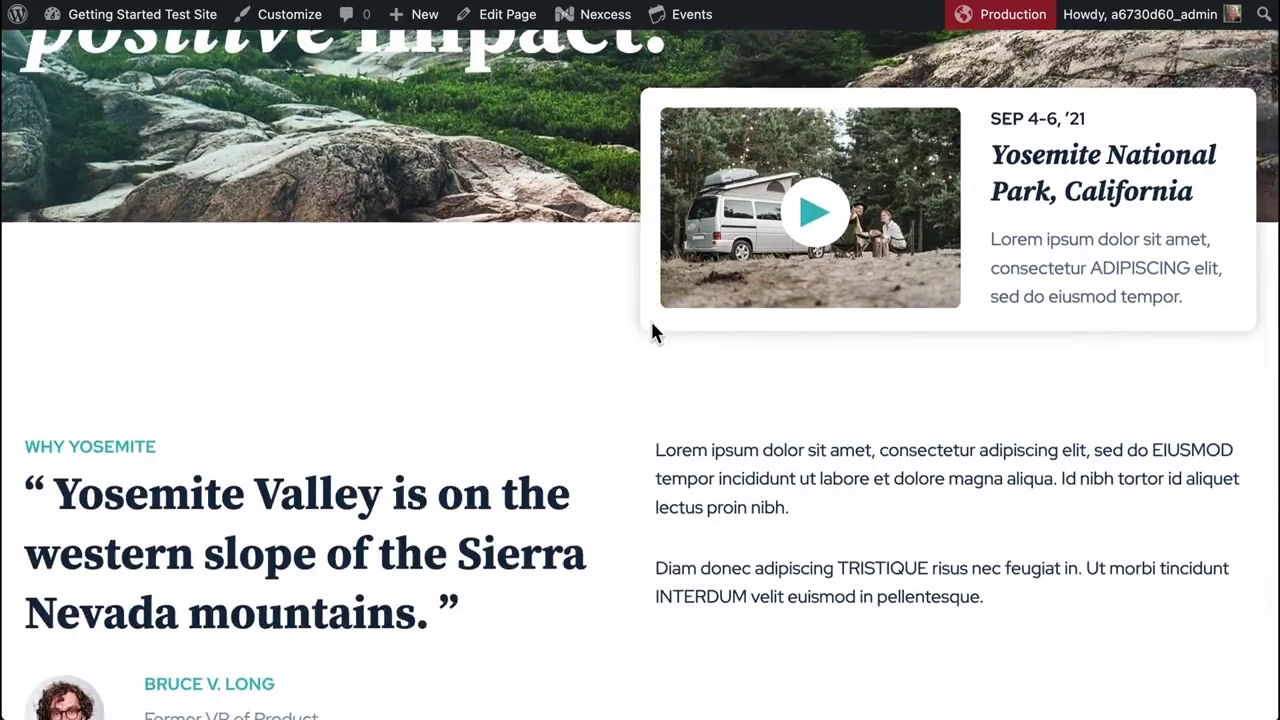
pyautogui.scroll(-10, 651, 322)
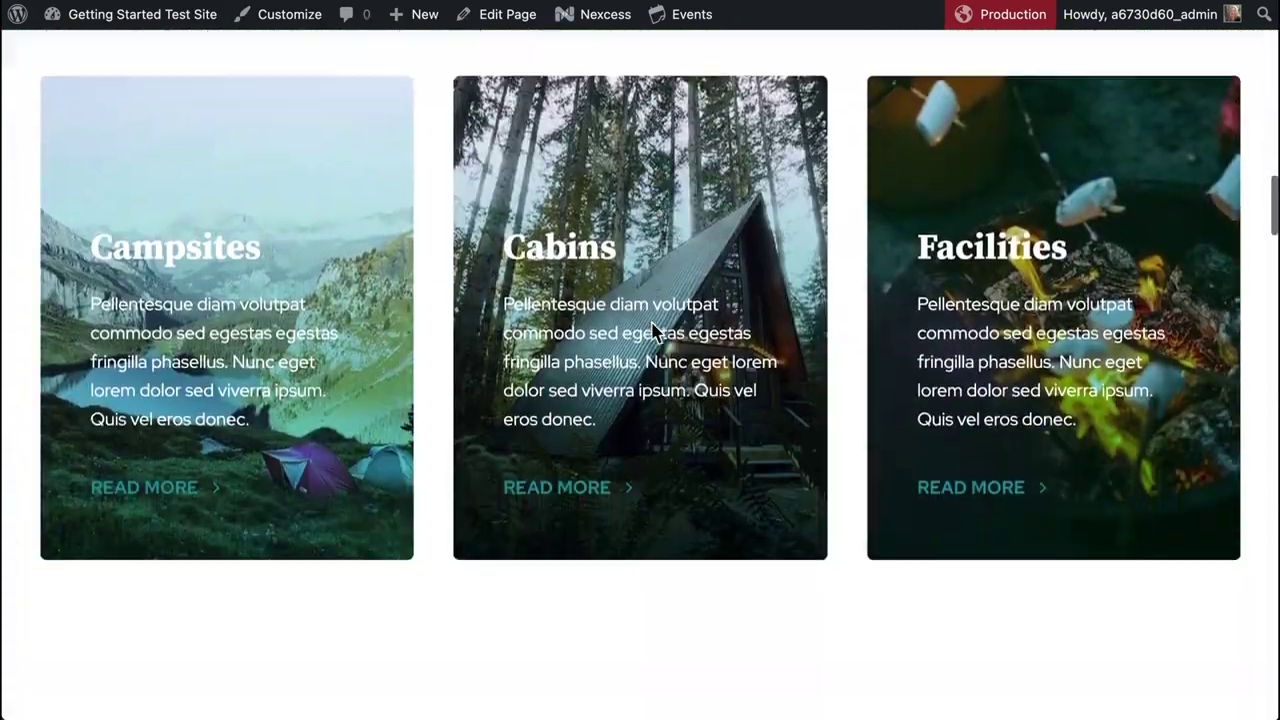
pyautogui.scroll(20, 651, 330)
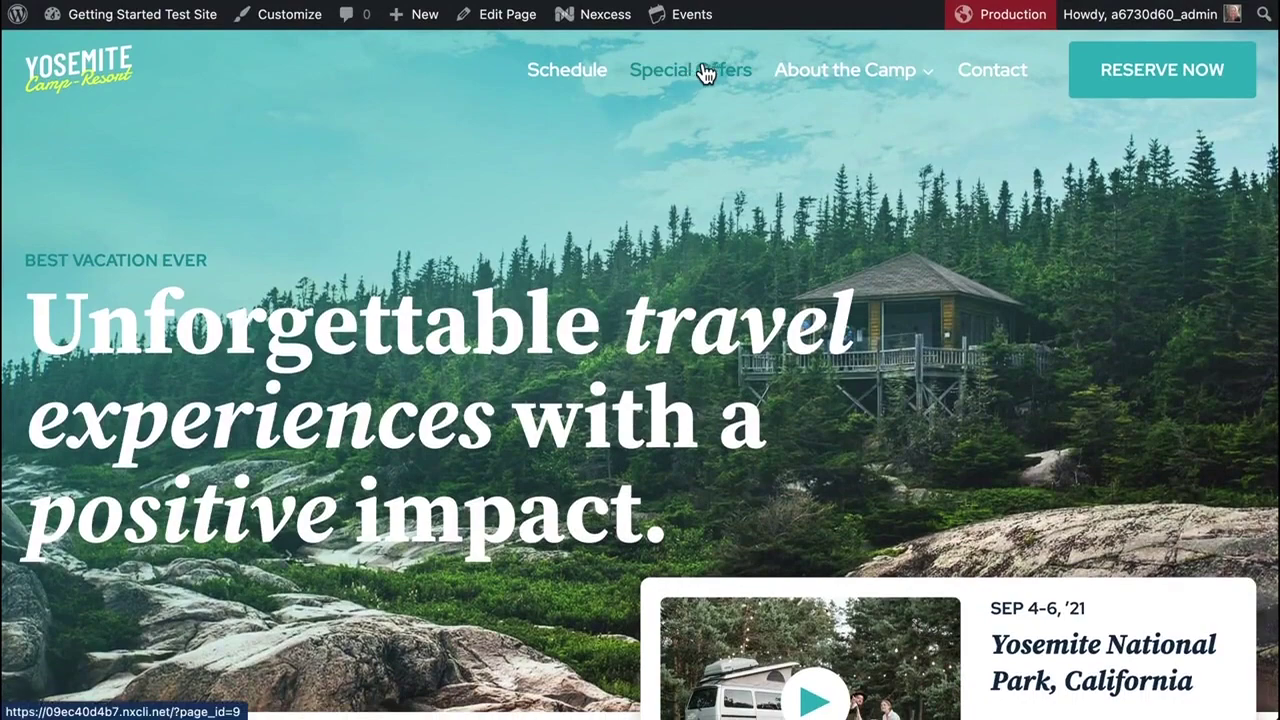
# Browse the imported Special Offers page on the live site.
pyautogui.click(706, 71)
pyautogui.scroll(-4, 798, 279)
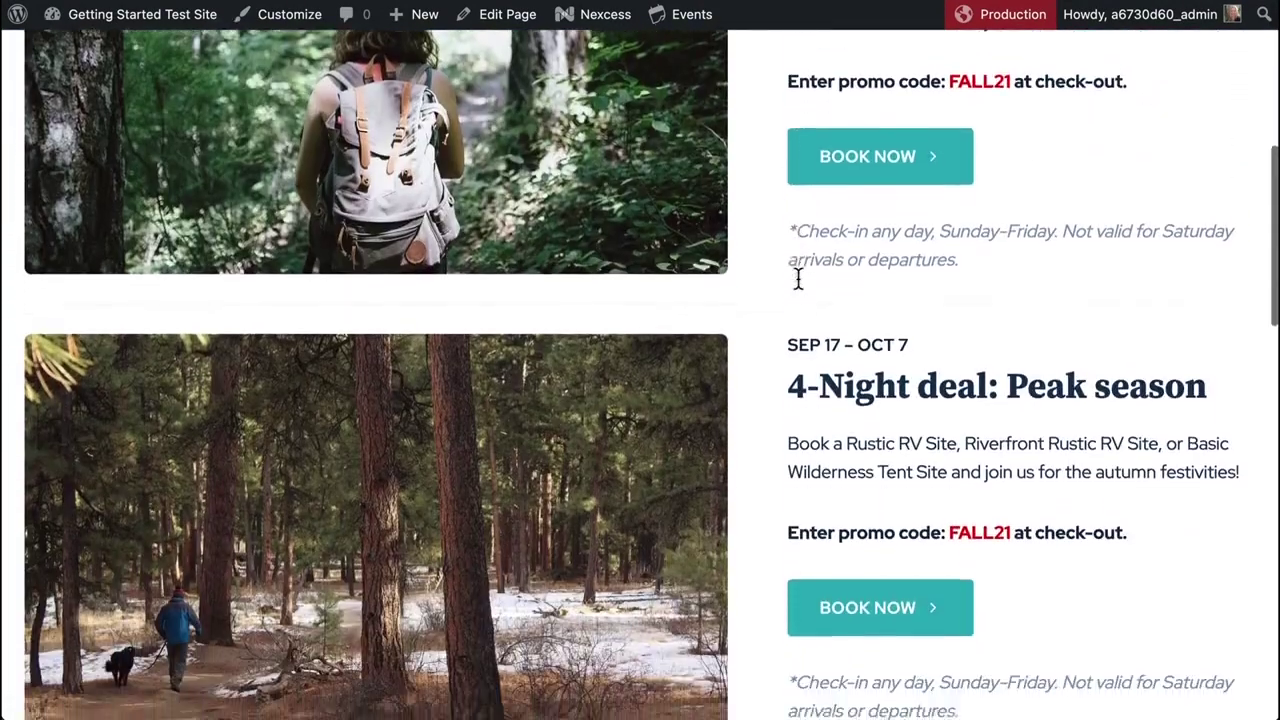
pyautogui.scroll(-10, 798, 280)
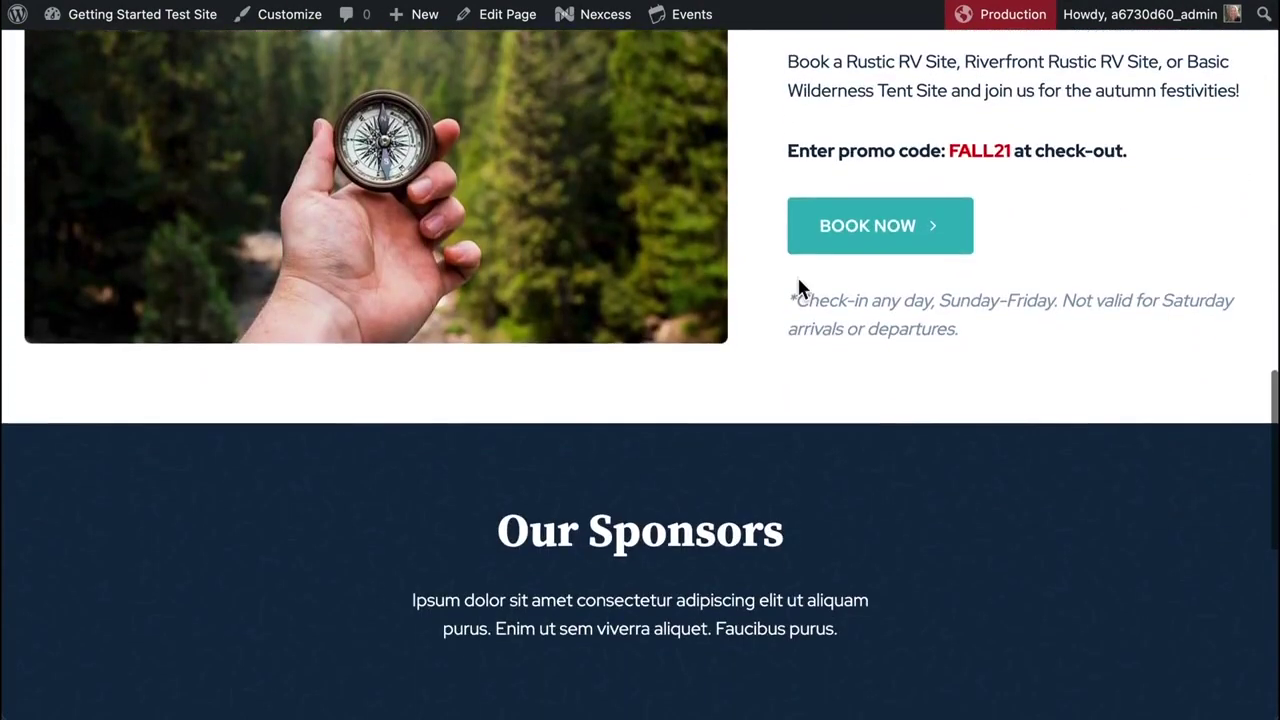
pyautogui.scroll(-1, 798, 288)
pyautogui.scroll(14, 798, 288)
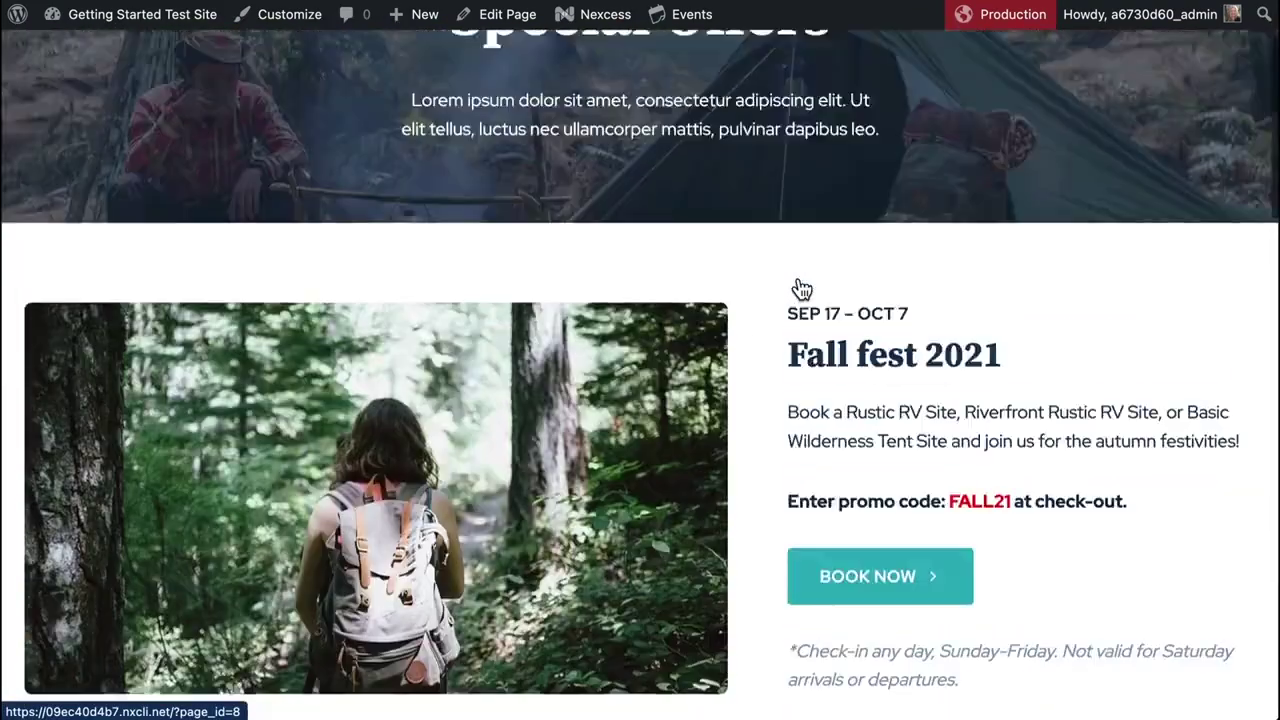
pyautogui.scroll(2, 802, 289)
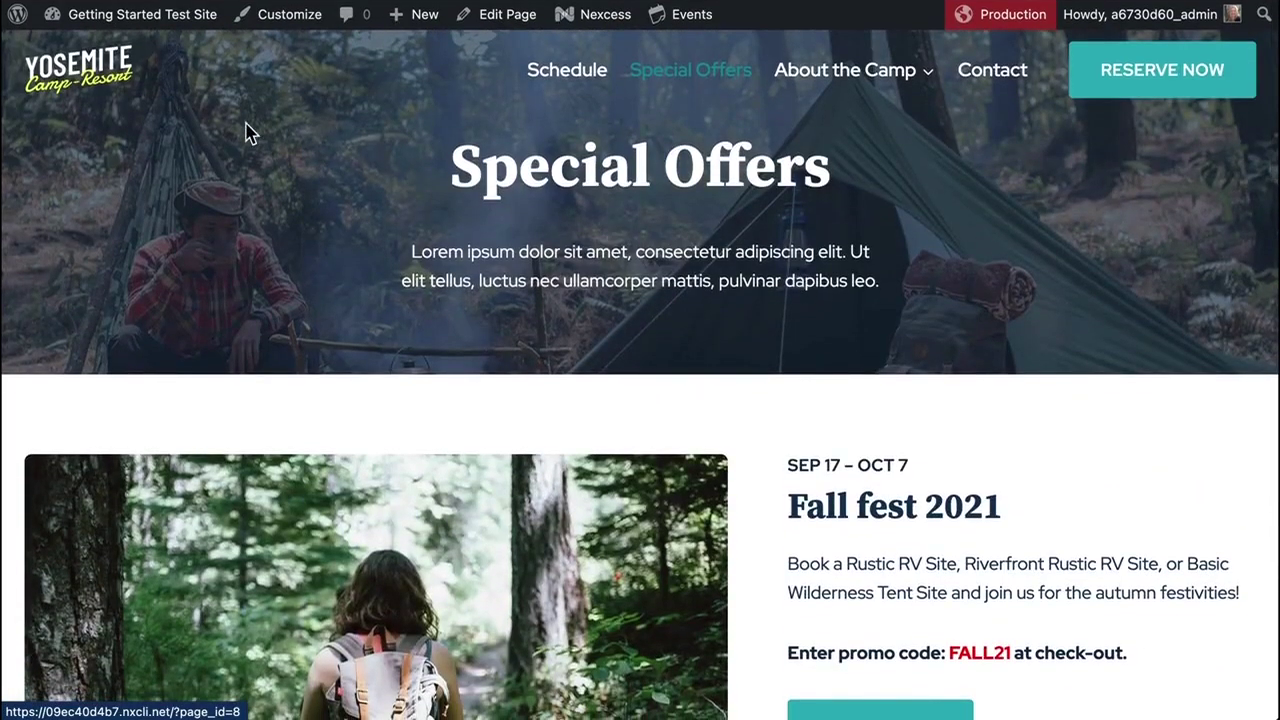
pyautogui.moveTo(113, 27)
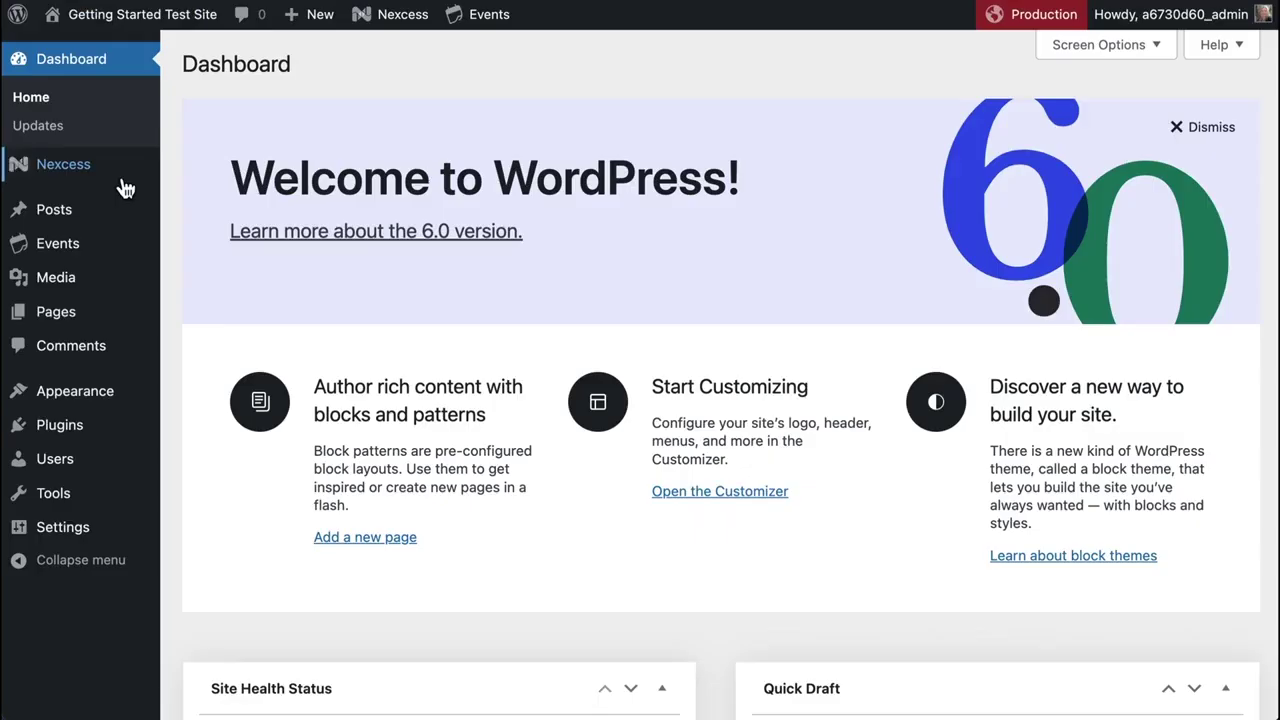
# Review the imported Posts, Events, Media Library and the 10 Pages in the admin.
pyautogui.moveTo(84, 214)
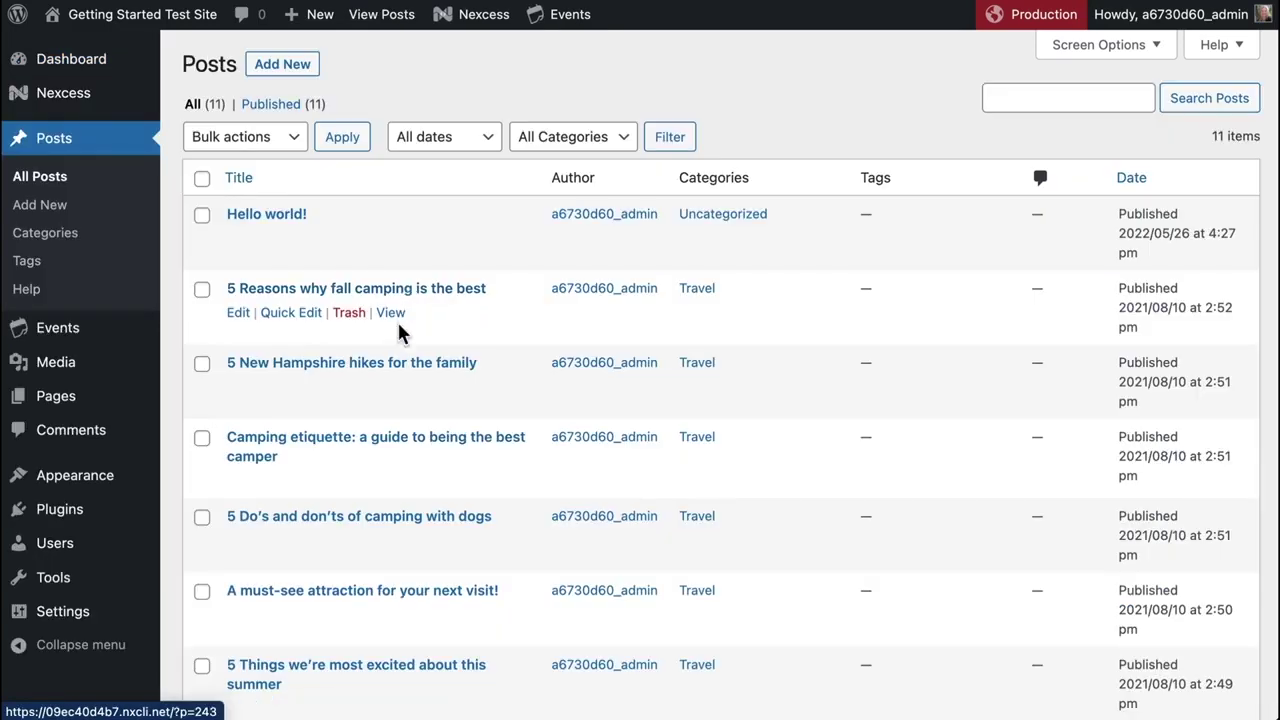
pyautogui.scroll(-3, 400, 330)
pyautogui.scroll(2, 401, 335)
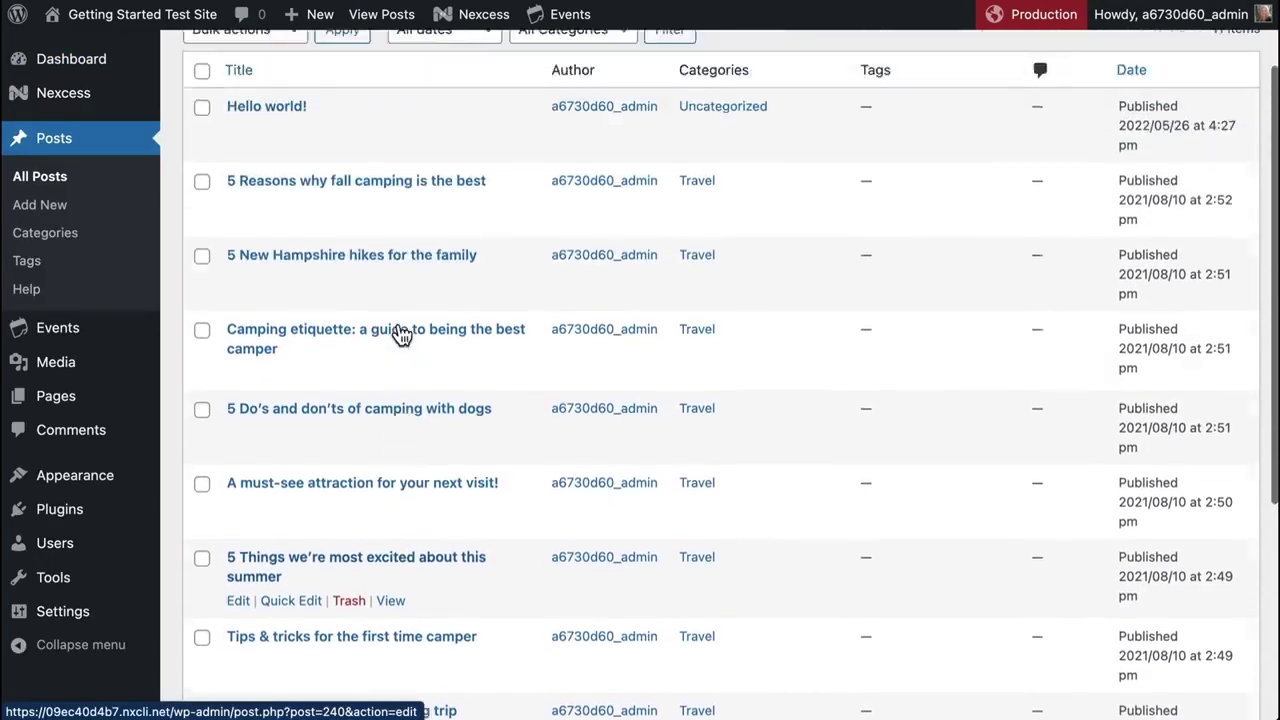
pyautogui.scroll(1, 401, 335)
pyautogui.moveTo(105, 342)
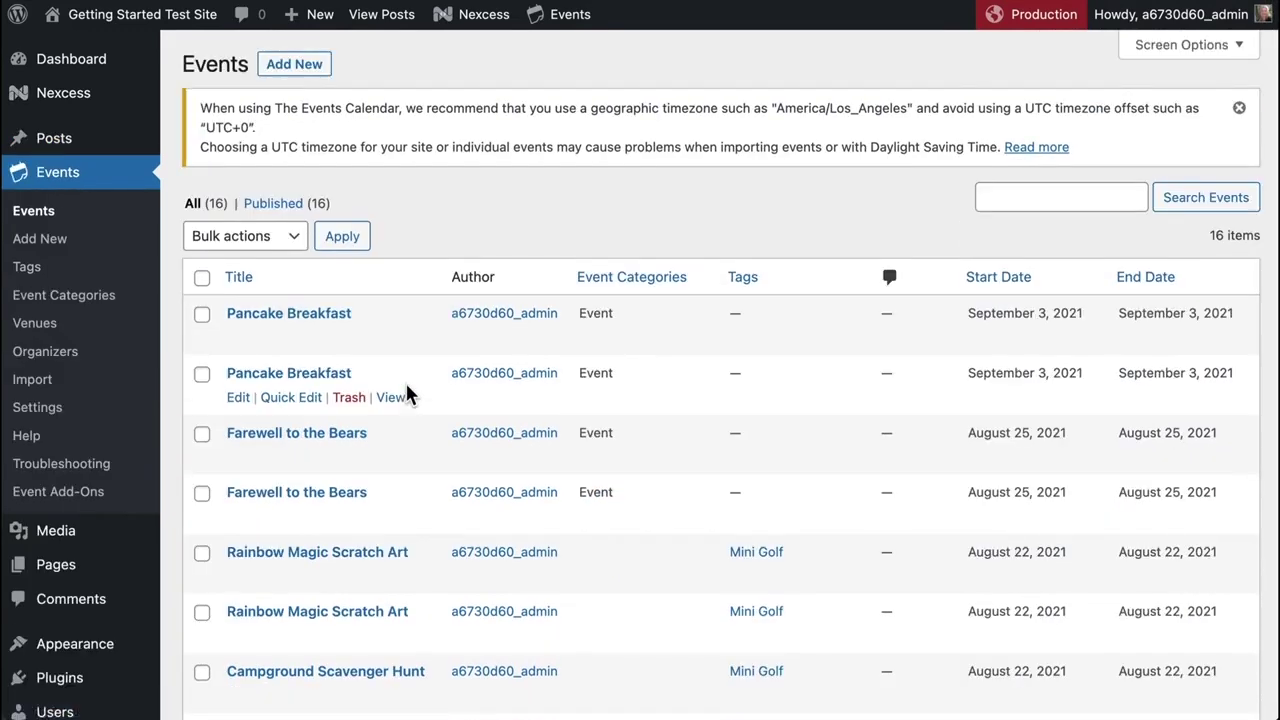
pyautogui.scroll(-6, 405, 390)
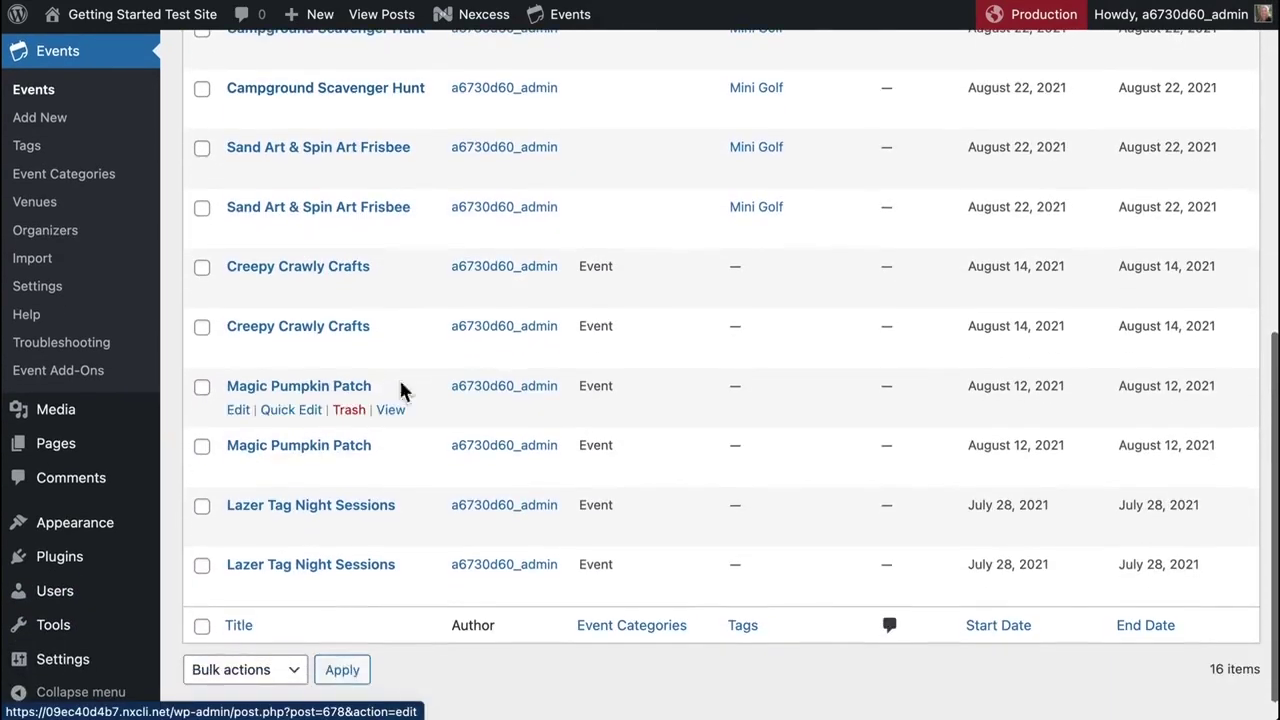
pyautogui.moveTo(150, 425)
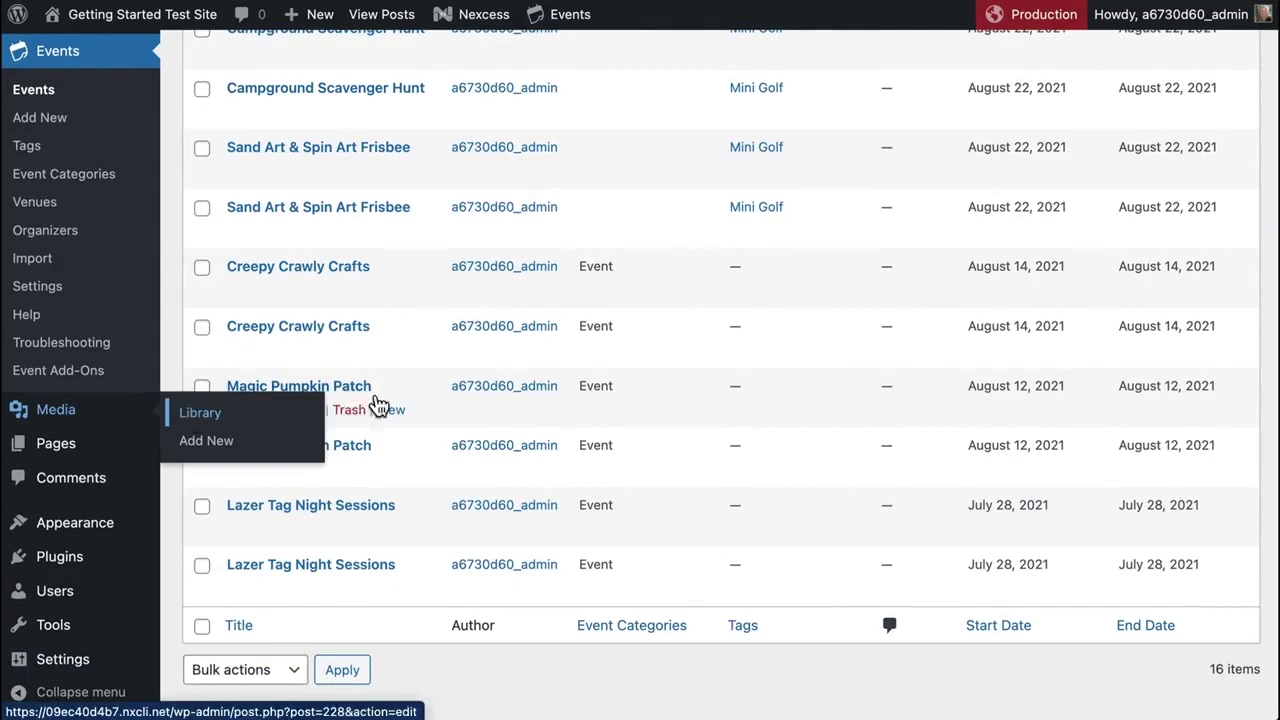
pyautogui.scroll(-5, 494, 457)
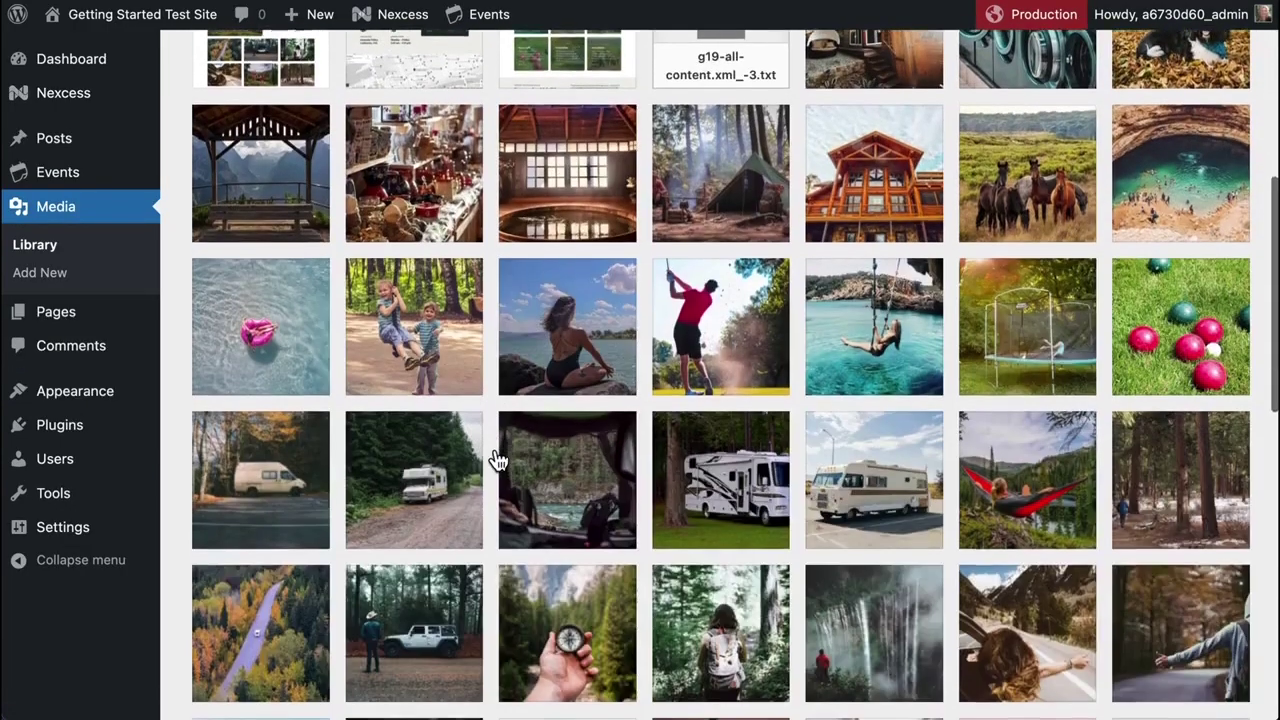
pyautogui.scroll(-9, 497, 460)
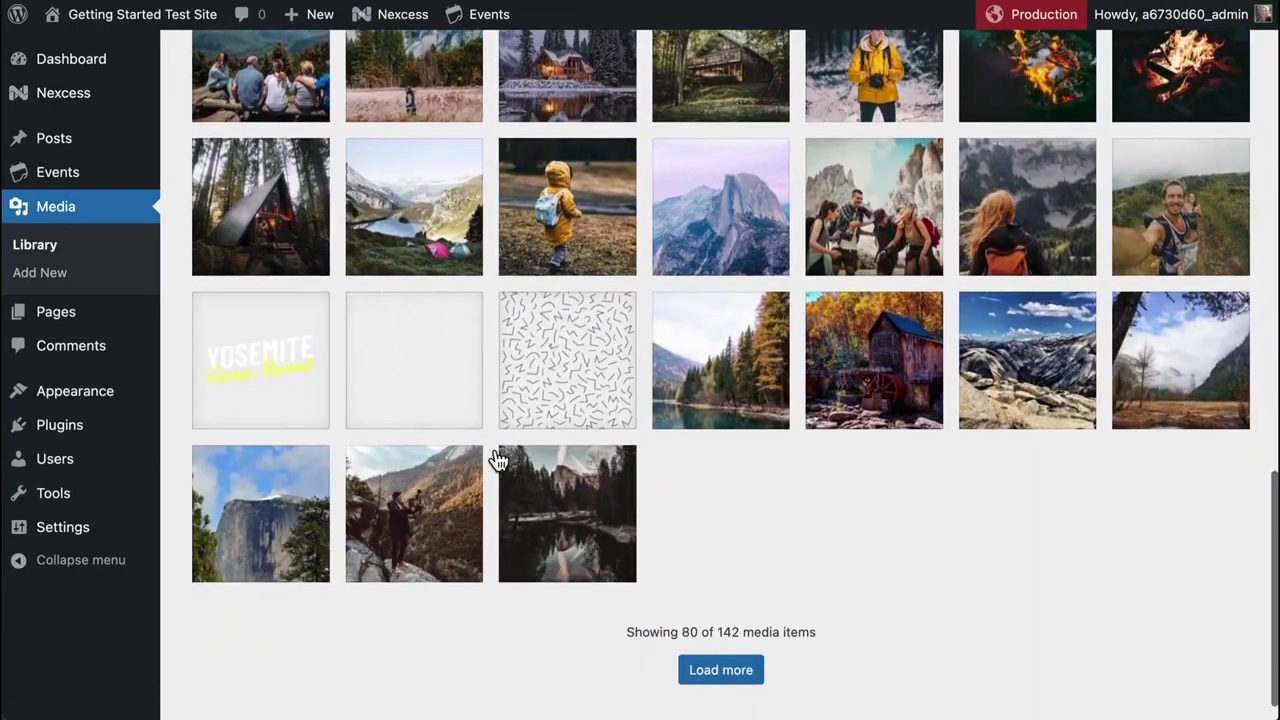
pyautogui.scroll(15, 495, 458)
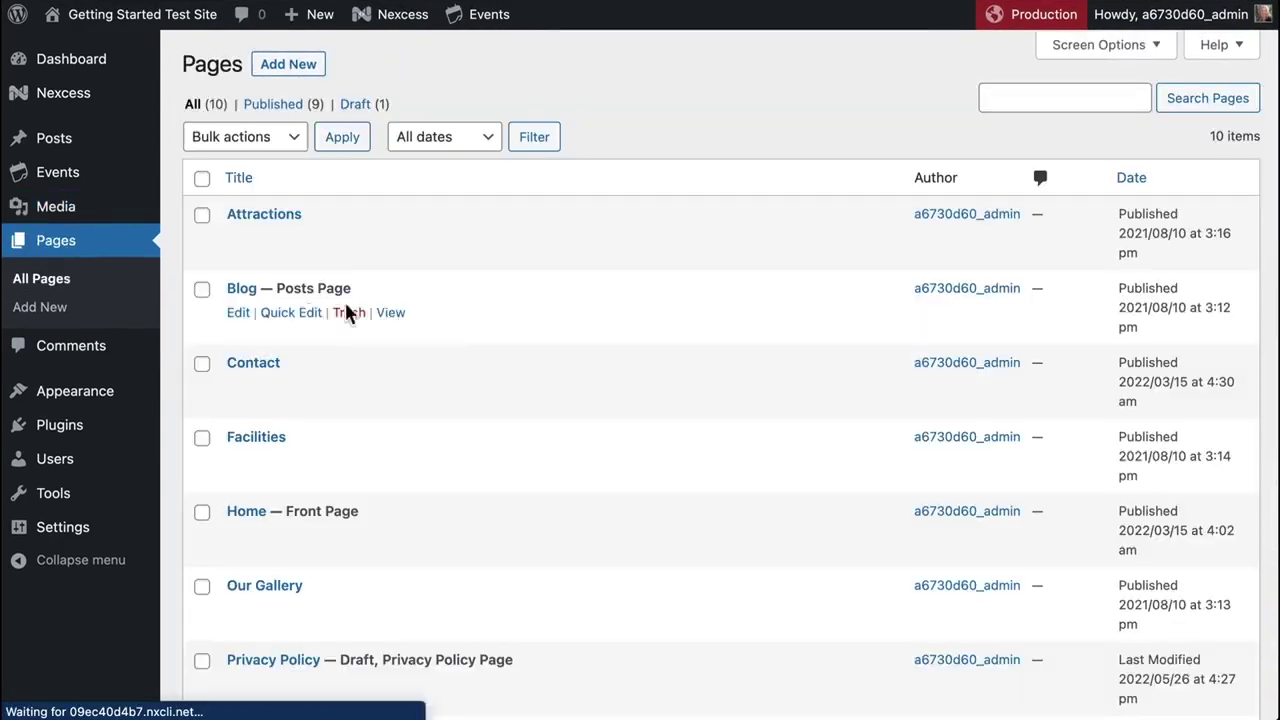
pyautogui.scroll(-5, 232, 165)
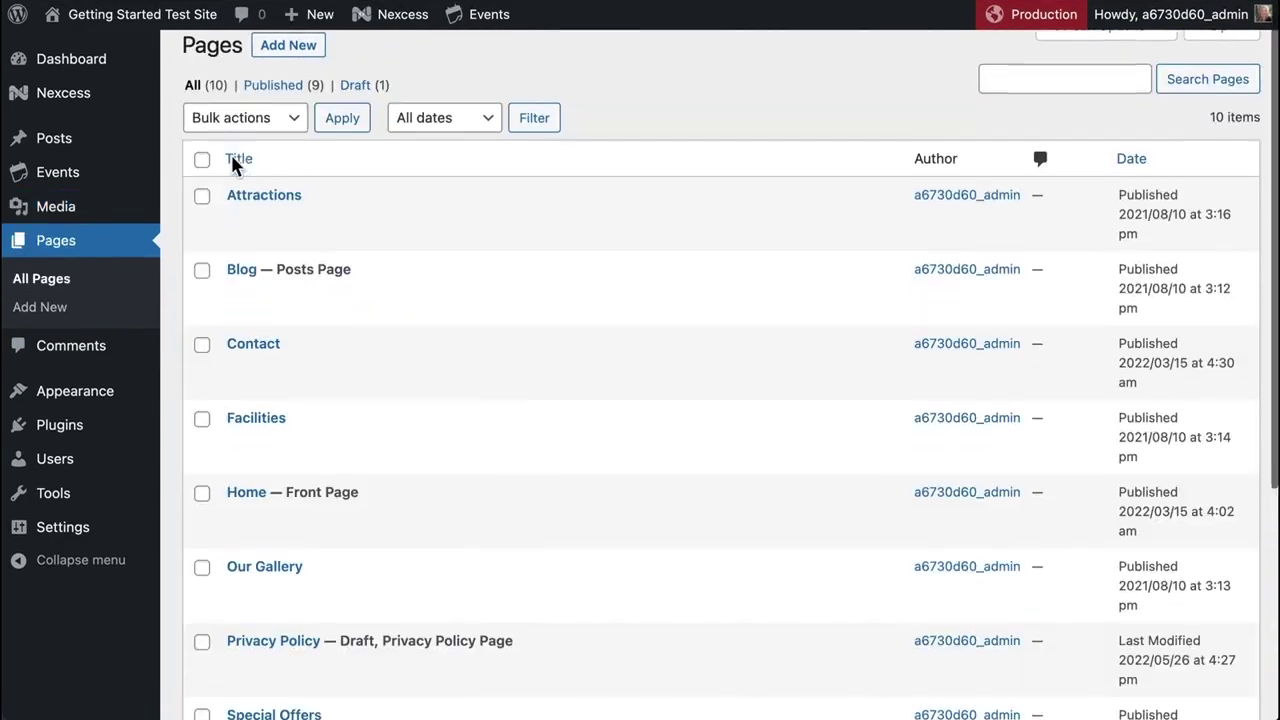